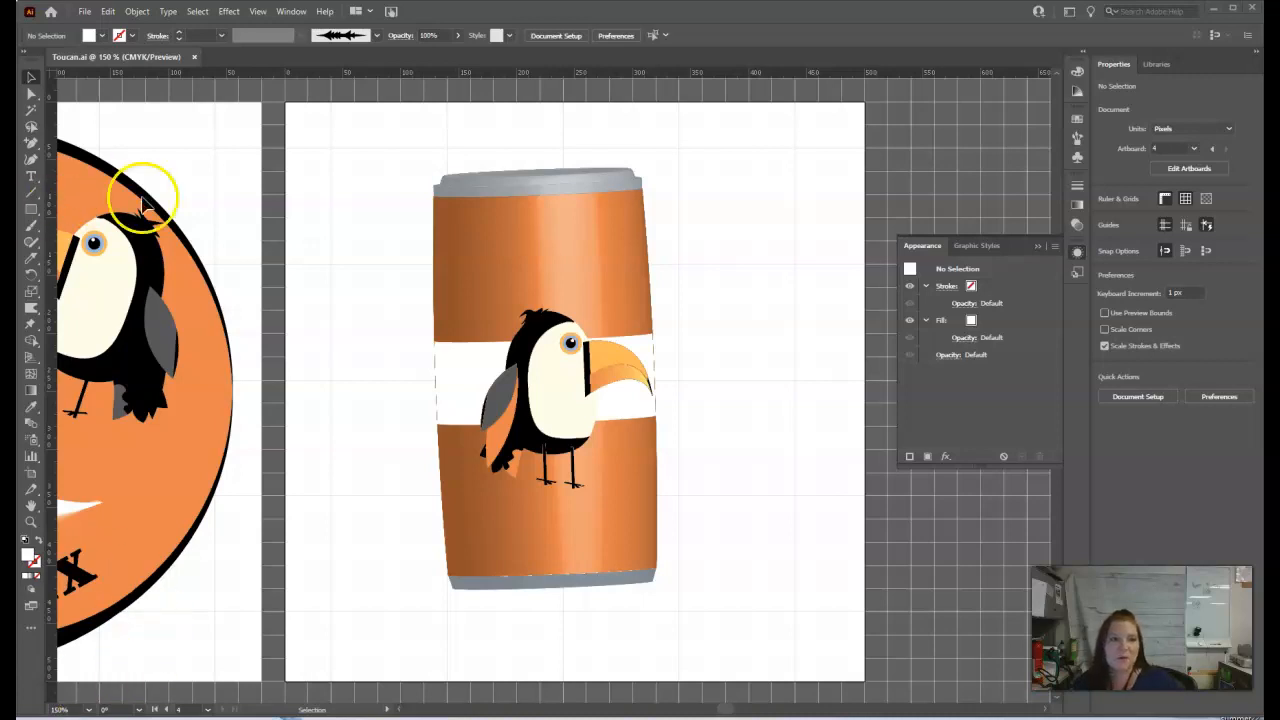
Create a new 500 x 500 px document in CMYK color mode.
{"action": "left_click", "coordinate": [85, 13]}
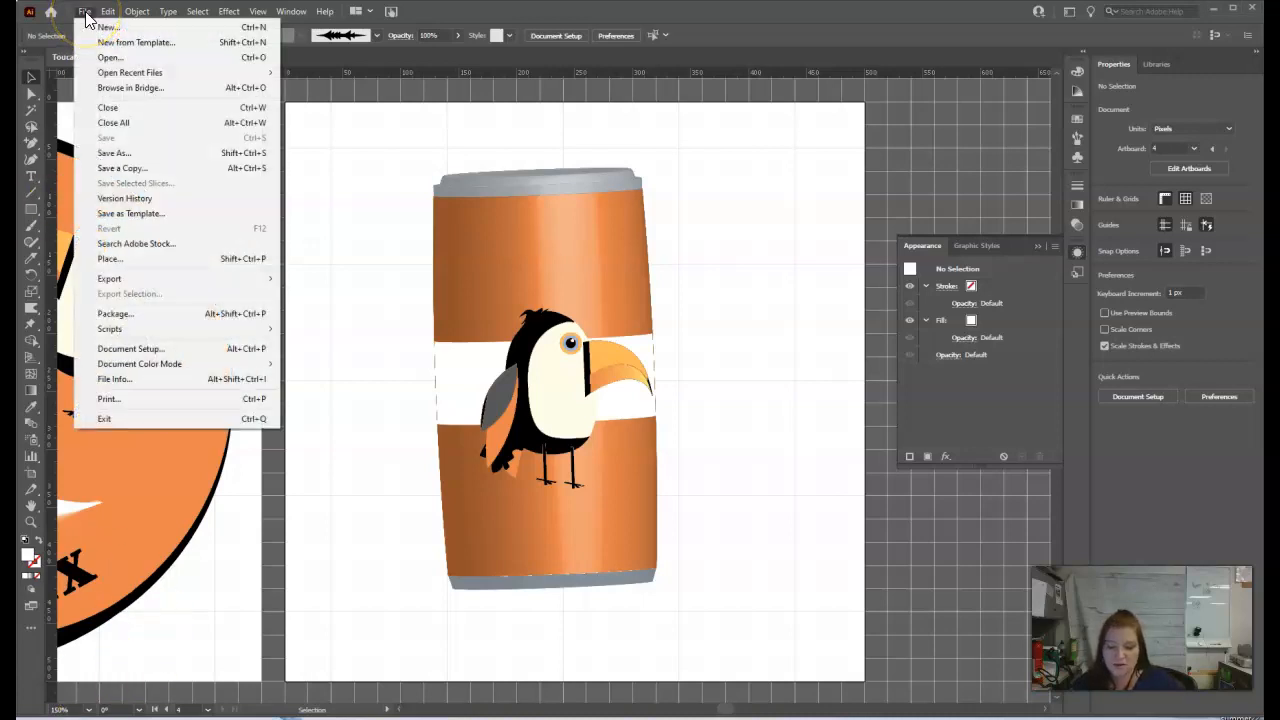
{"action": "left_click", "coordinate": [110, 28]}
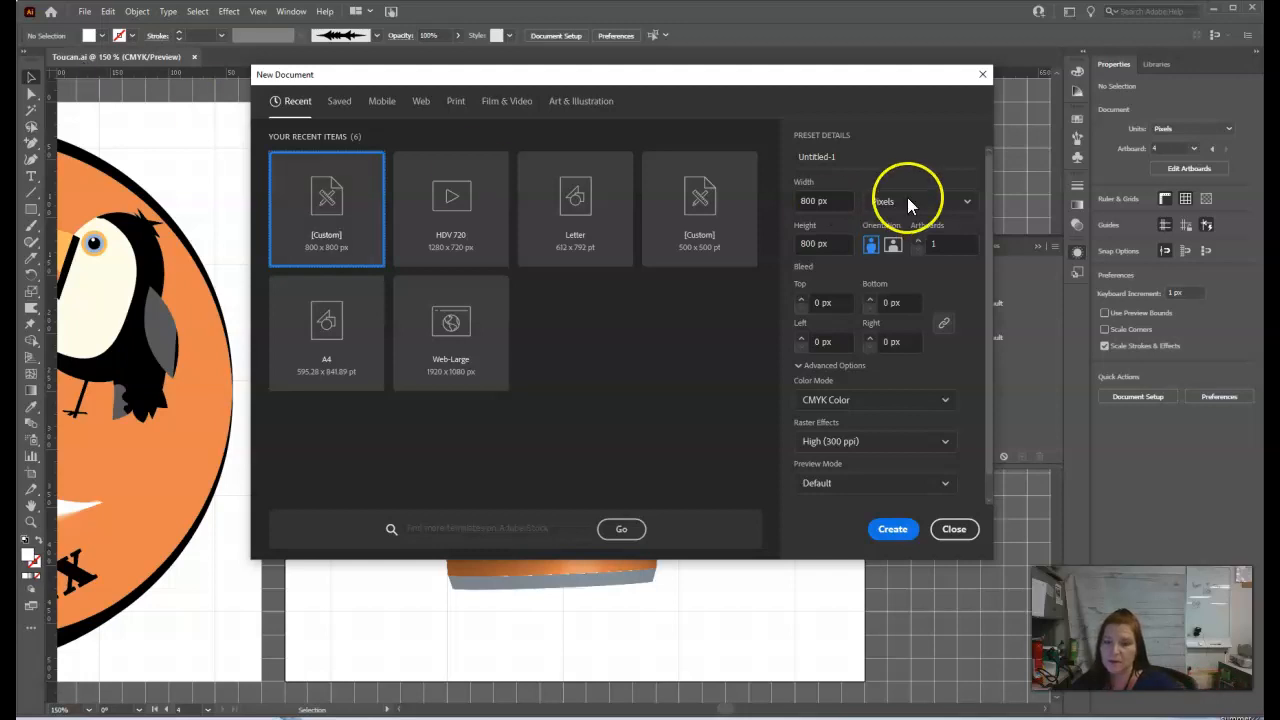
{"action": "left_click", "coordinate": [806, 201]}
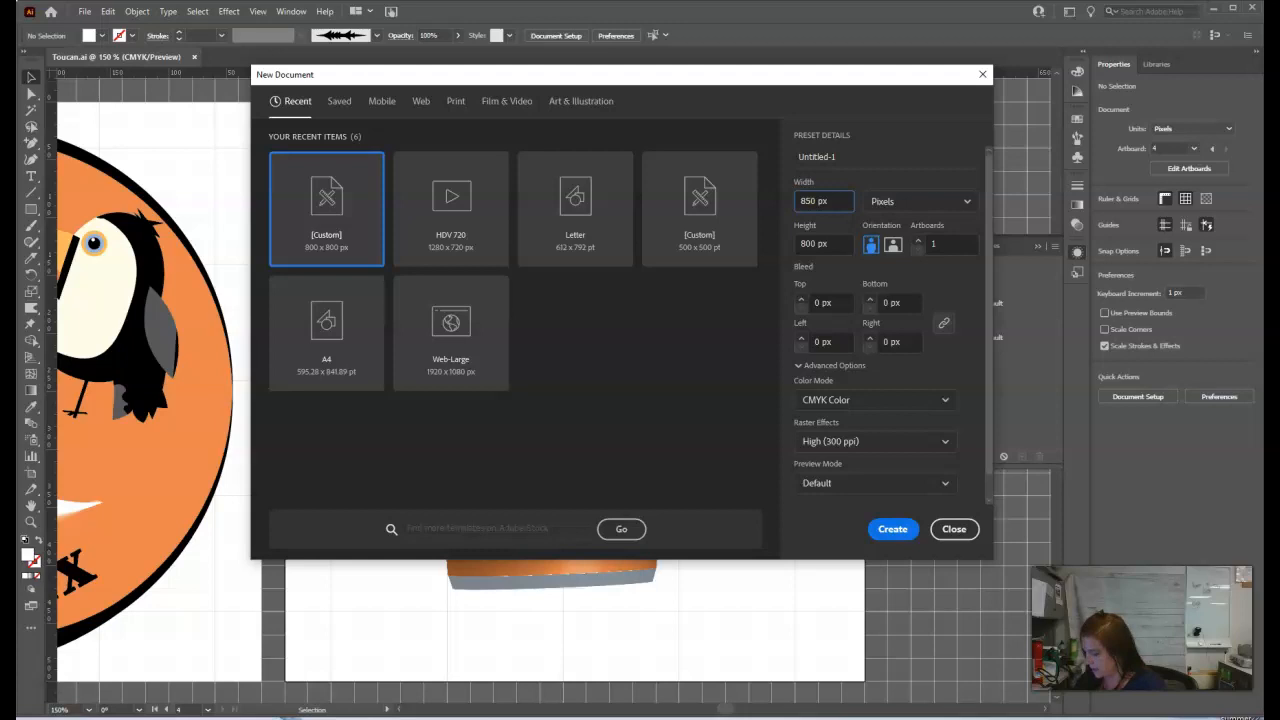
{"action": "key", "text": "Tab"}
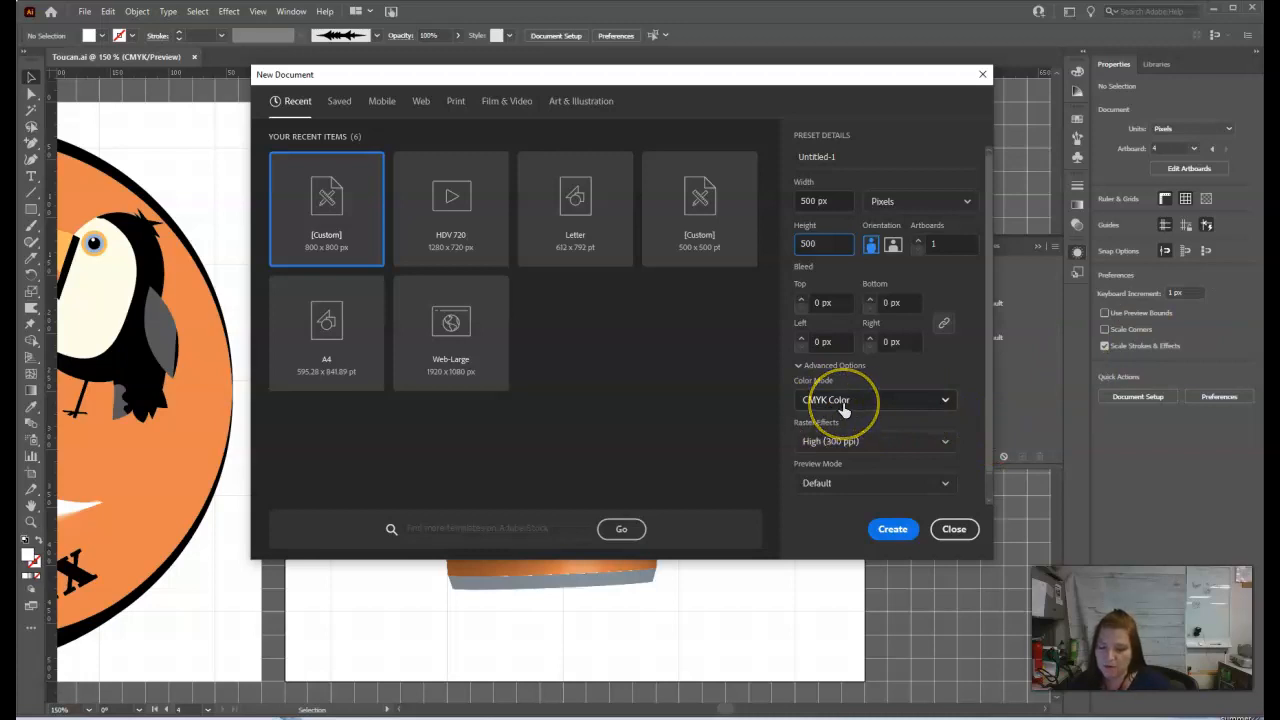
{"action": "left_click", "coordinate": [892, 530]}
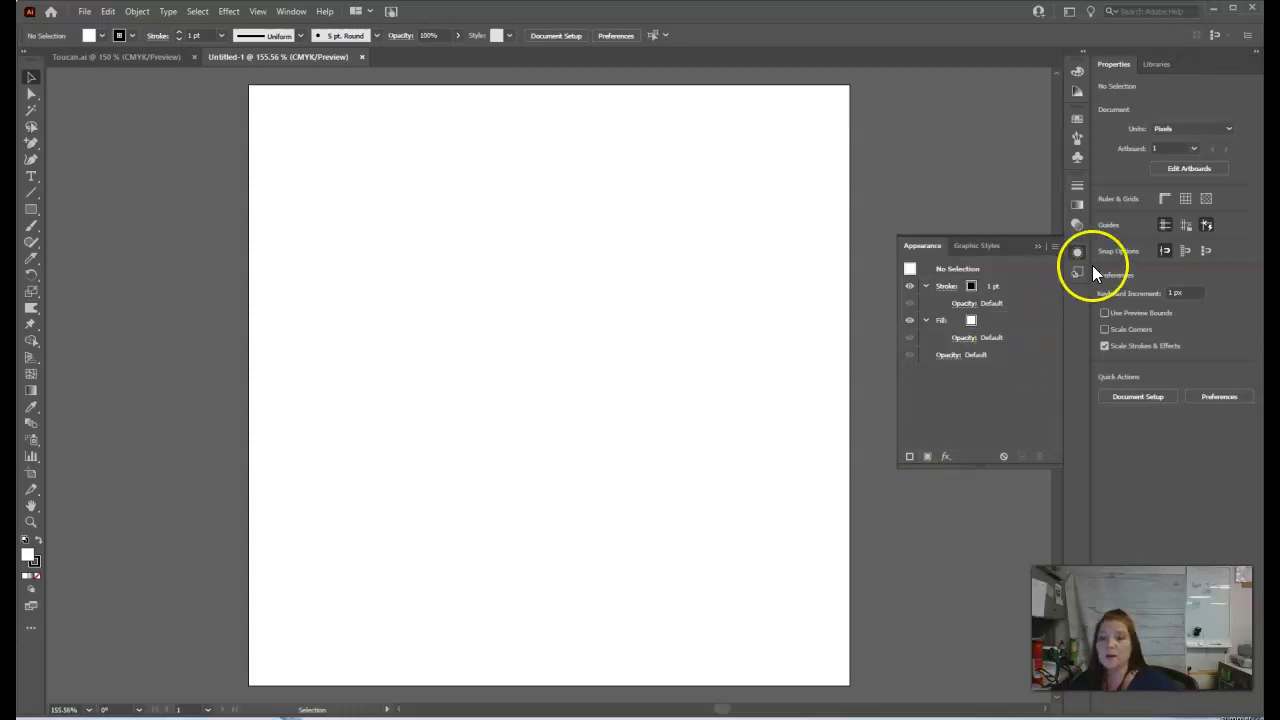
Load Toucan.ai from the Workshop-AdobeIll folder as a symbol library.
{"action": "left_click", "coordinate": [1037, 247]}
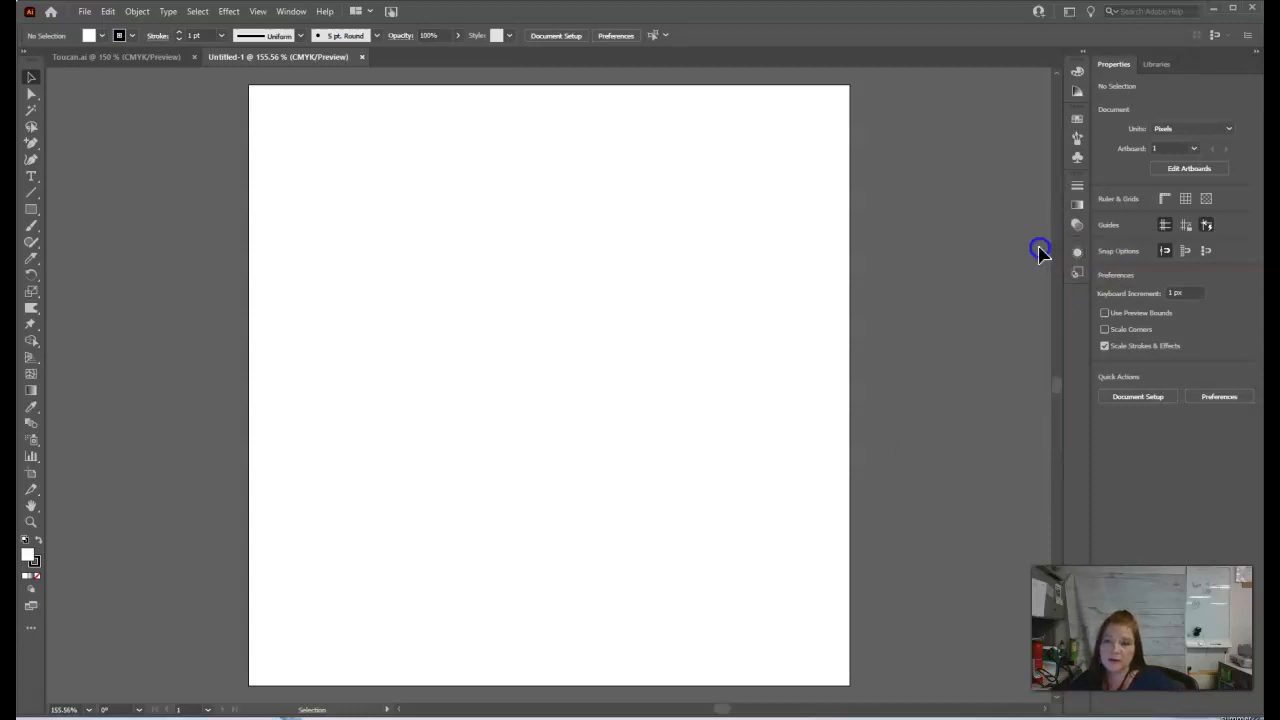
{"action": "left_click", "coordinate": [1077, 159]}
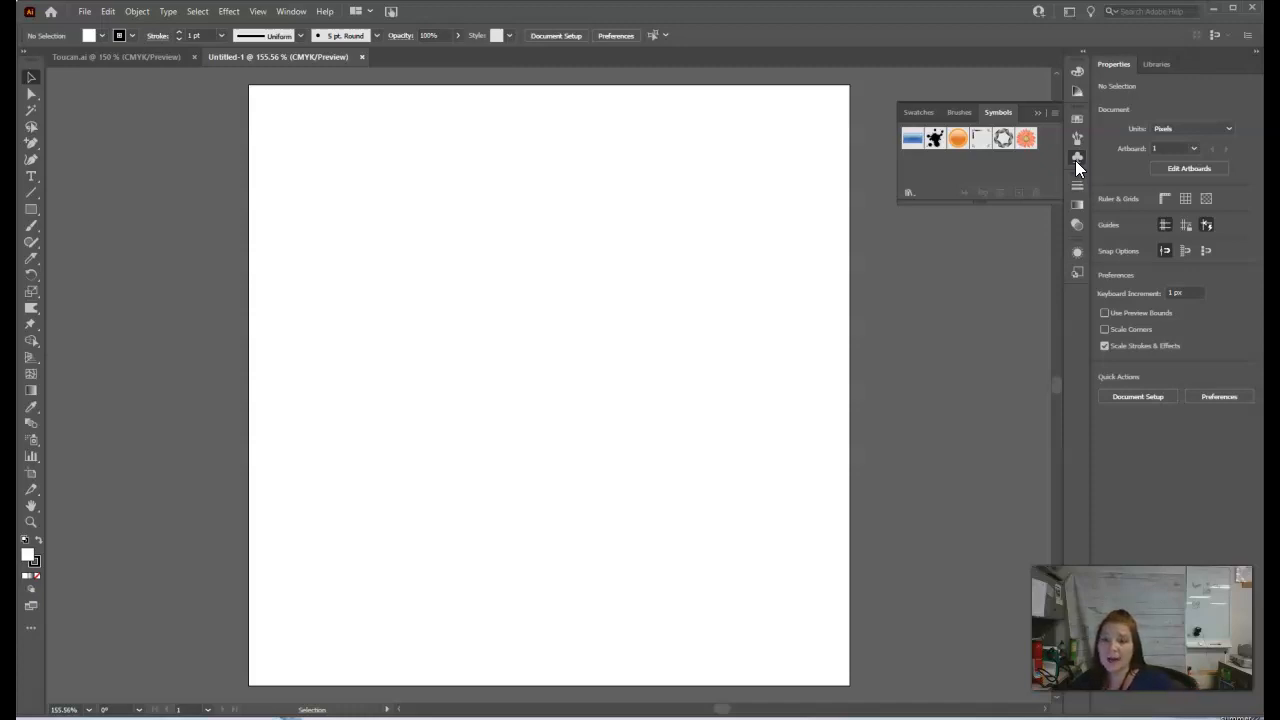
{"action": "left_click", "coordinate": [909, 193]}
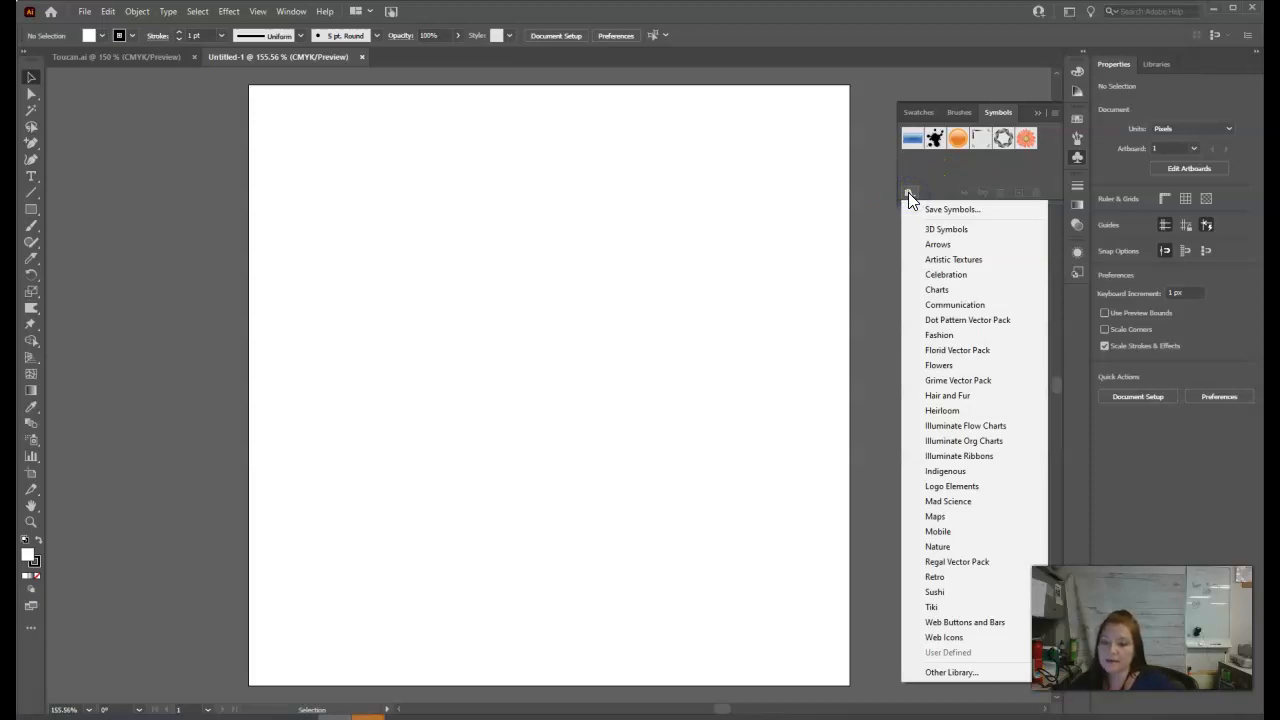
{"action": "left_click", "coordinate": [962, 673]}
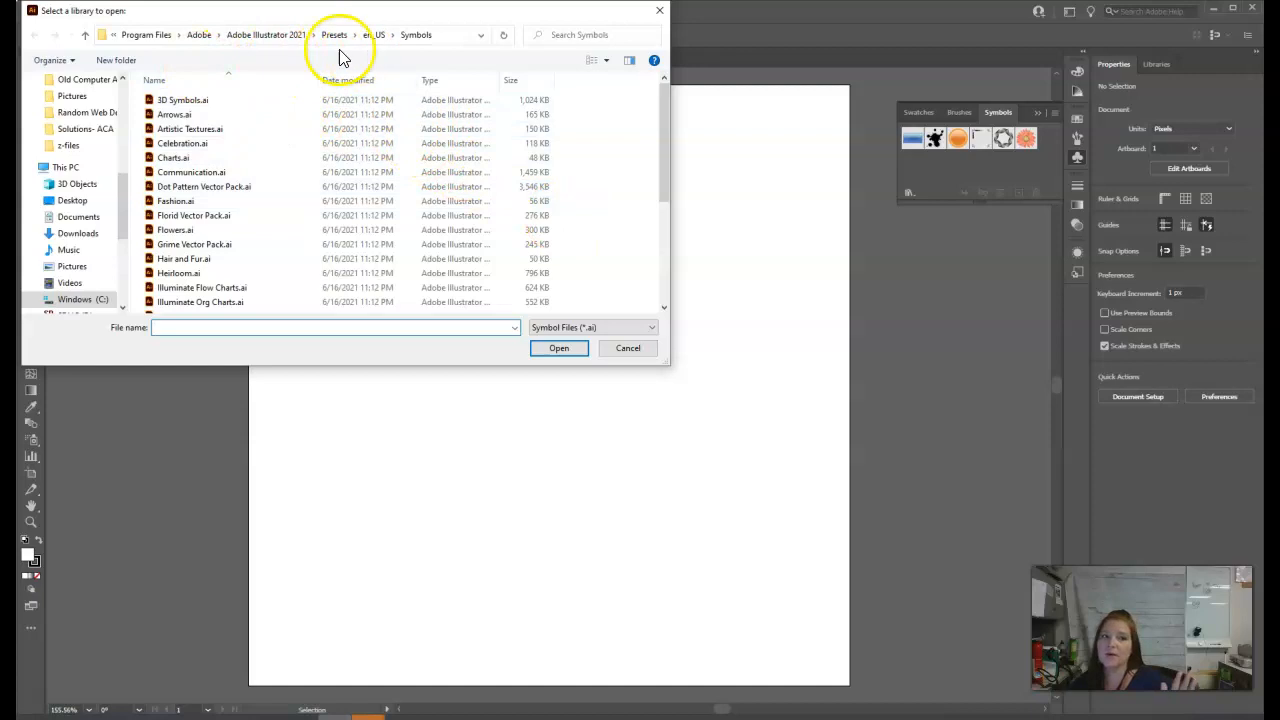
{"action": "left_click_drag", "start_coordinate": [123, 225], "coordinate": [121, 146]}
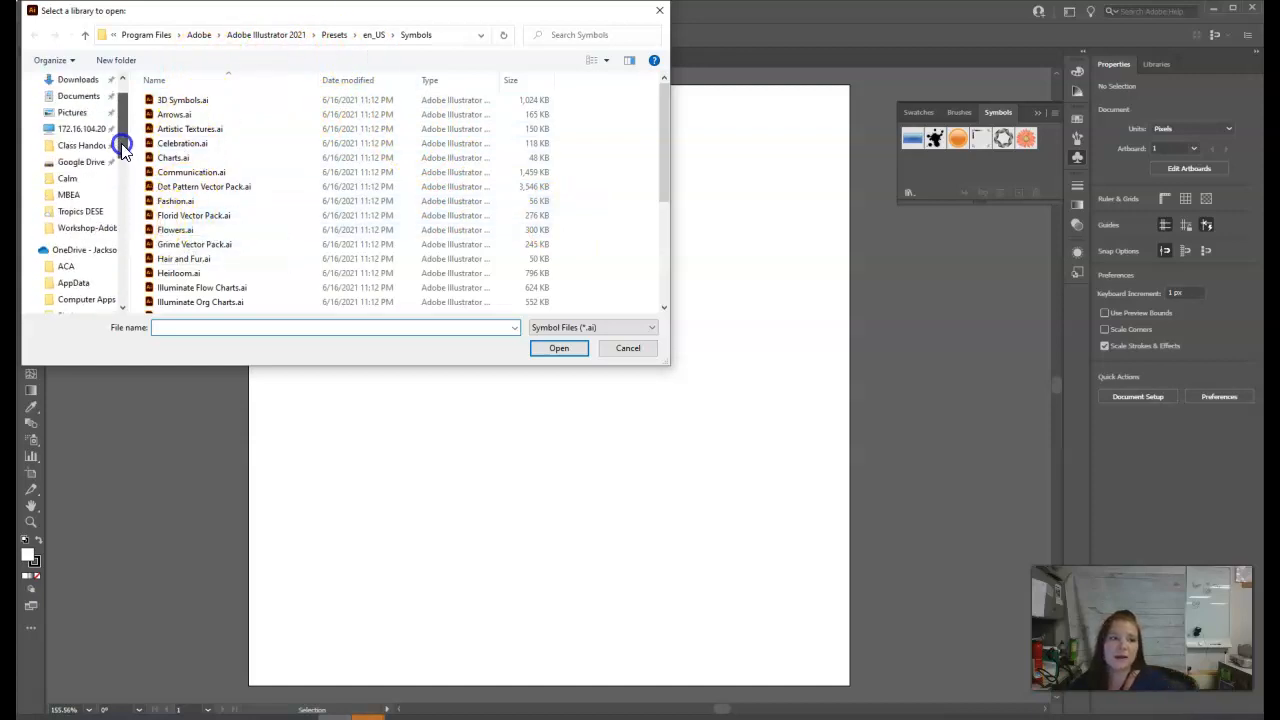
{"action": "left_click", "coordinate": [86, 228]}
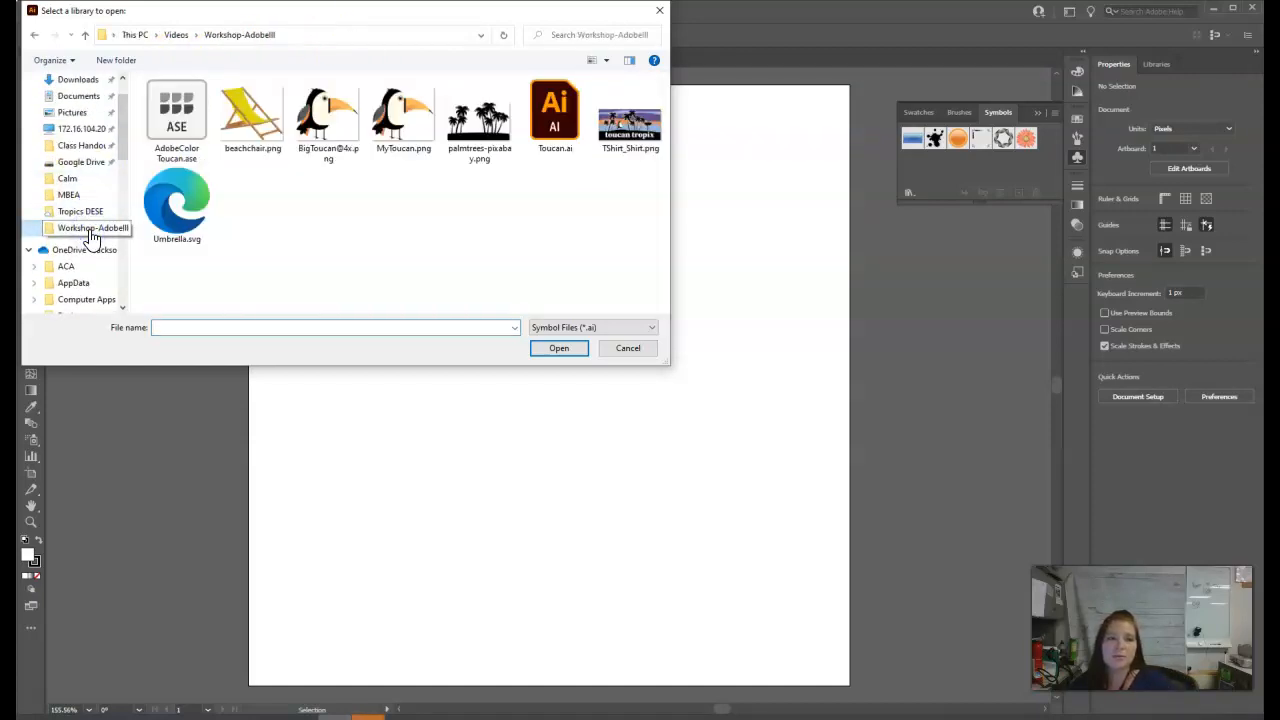
{"action": "double_click", "coordinate": [556, 143]}
Add the round orange toucan badge from the Toucan library to the document's symbols, and close the library.
{"action": "left_click_drag", "start_coordinate": [662, 337], "coordinate": [939, 233]}
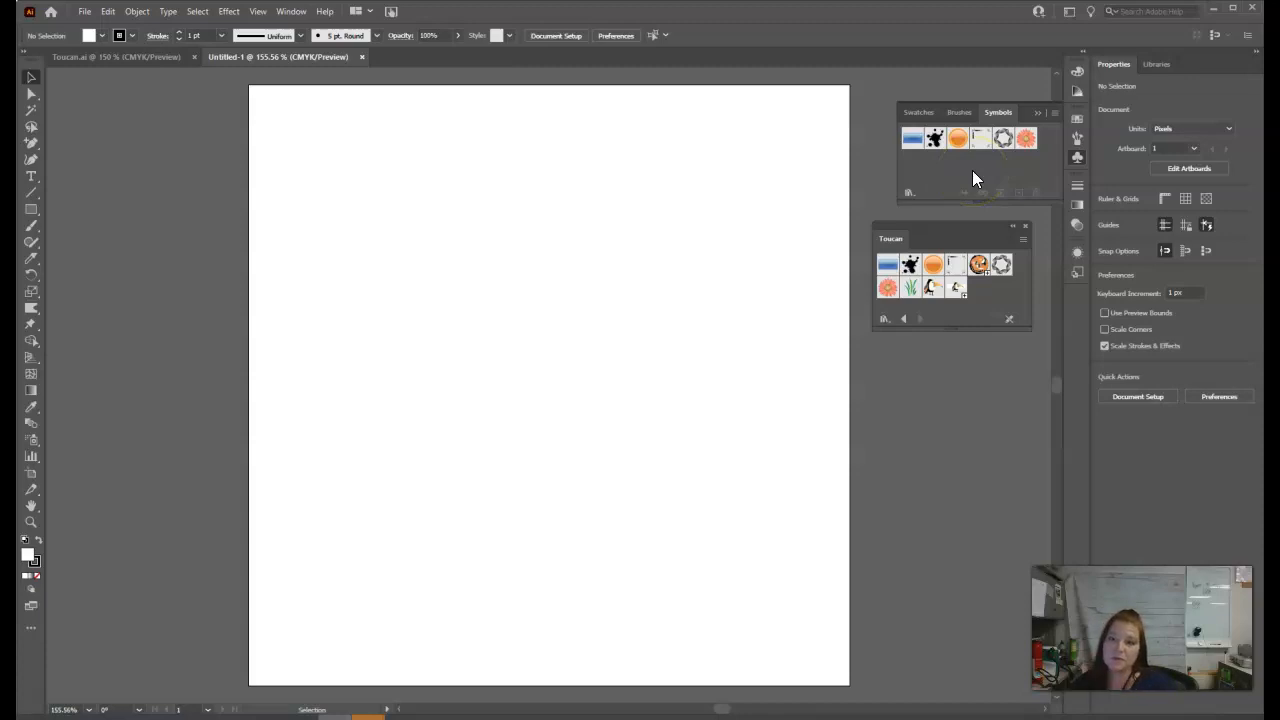
{"action": "left_click_drag", "start_coordinate": [979, 264], "coordinate": [939, 174]}
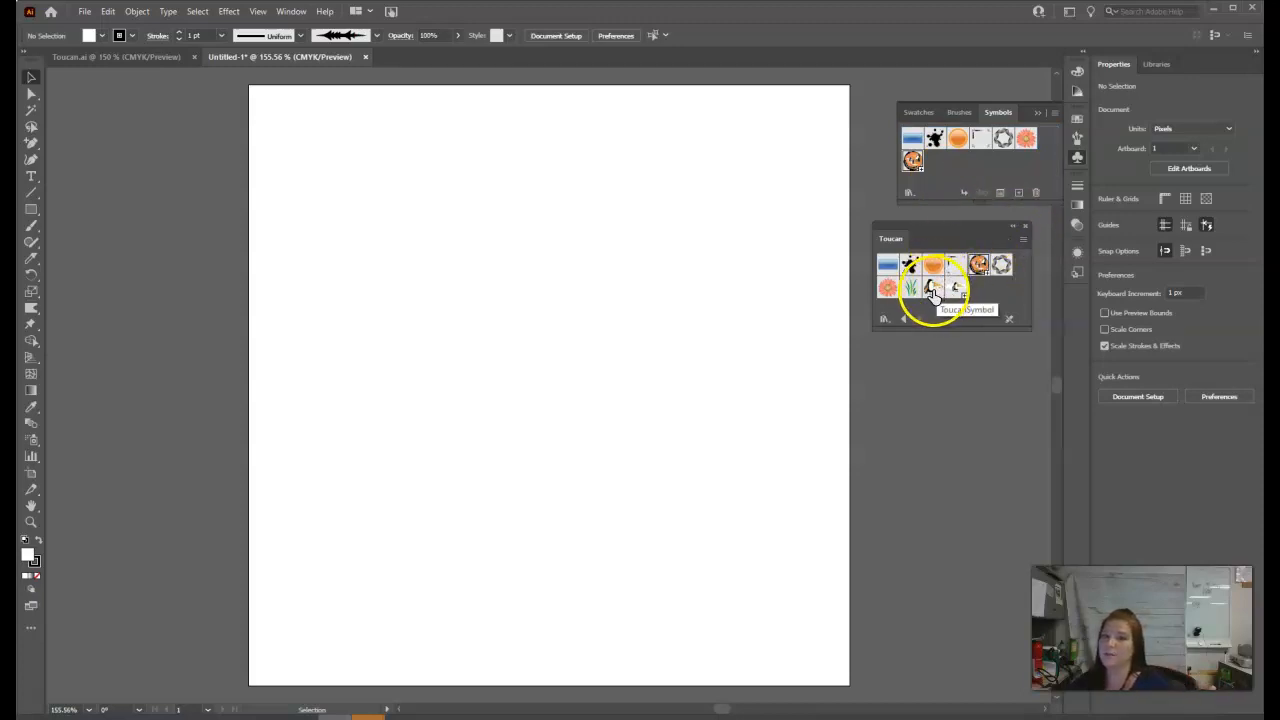
{"action": "left_click", "coordinate": [1026, 228]}
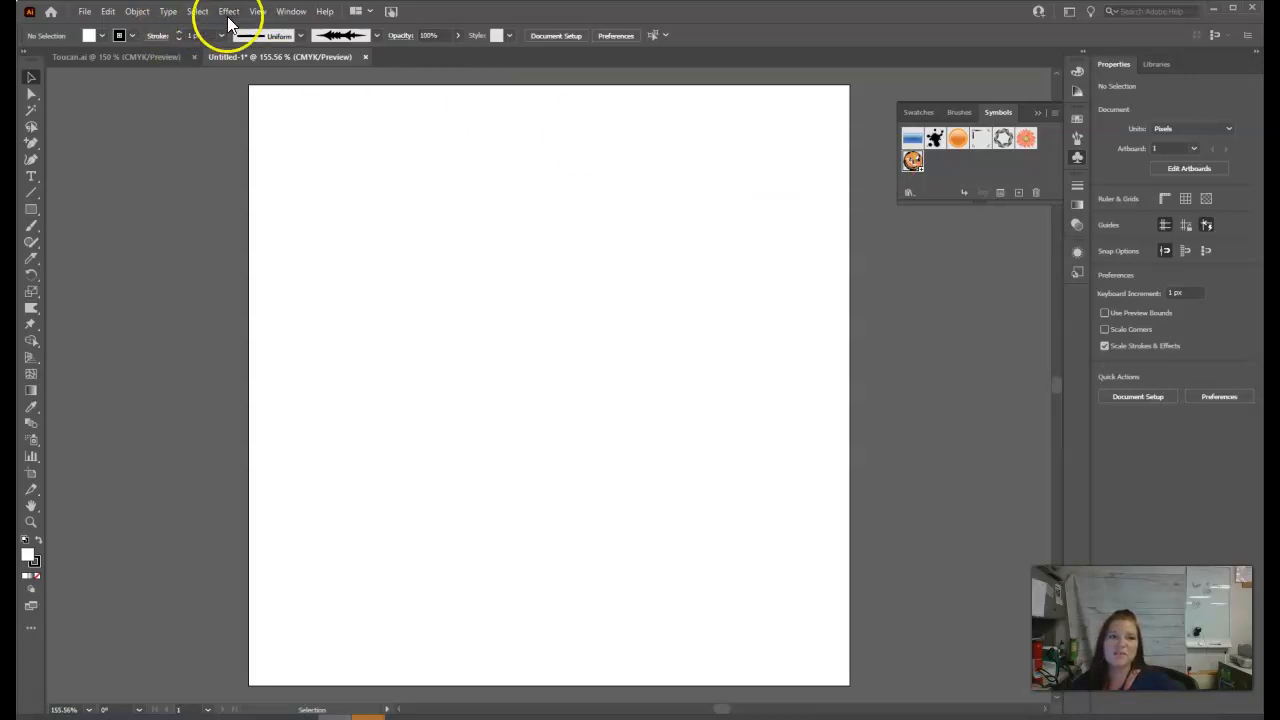
Show the grid and draw the open left-half profile of a cup lid, about 167 px wide, with the Pen tool.
{"action": "left_click", "coordinate": [1185, 201]}
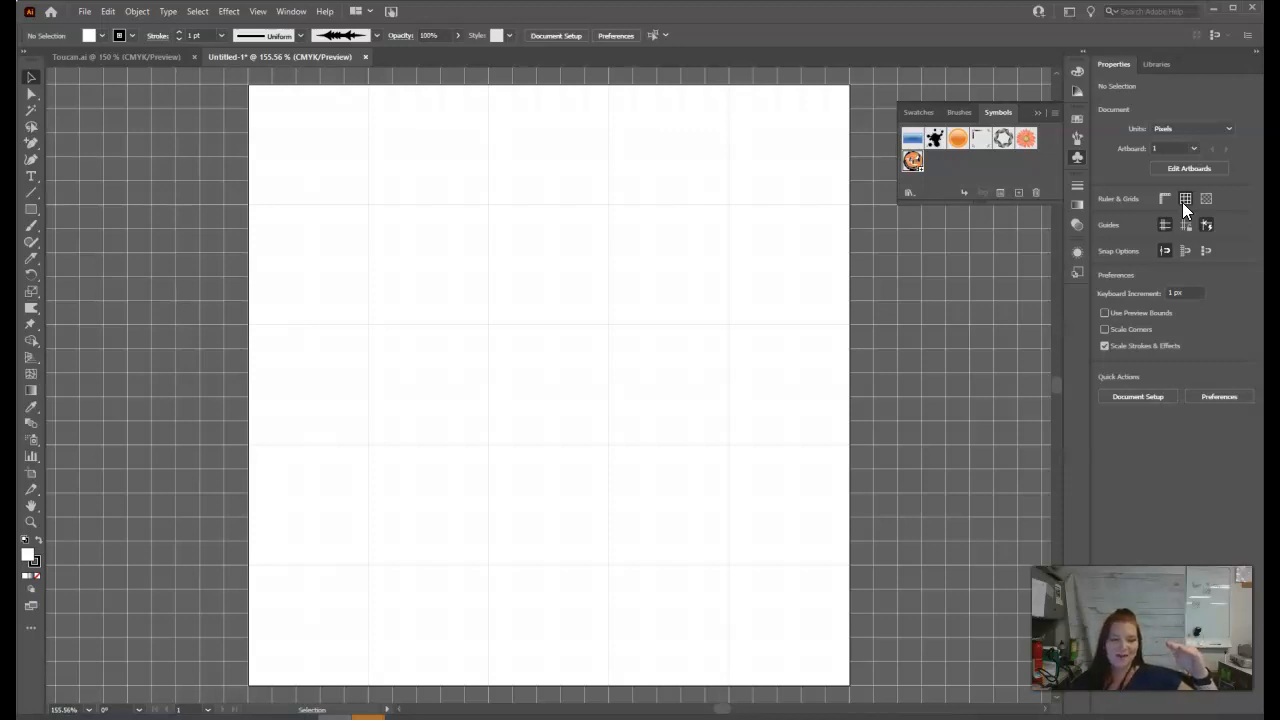
{"action": "left_click", "coordinate": [31, 143]}
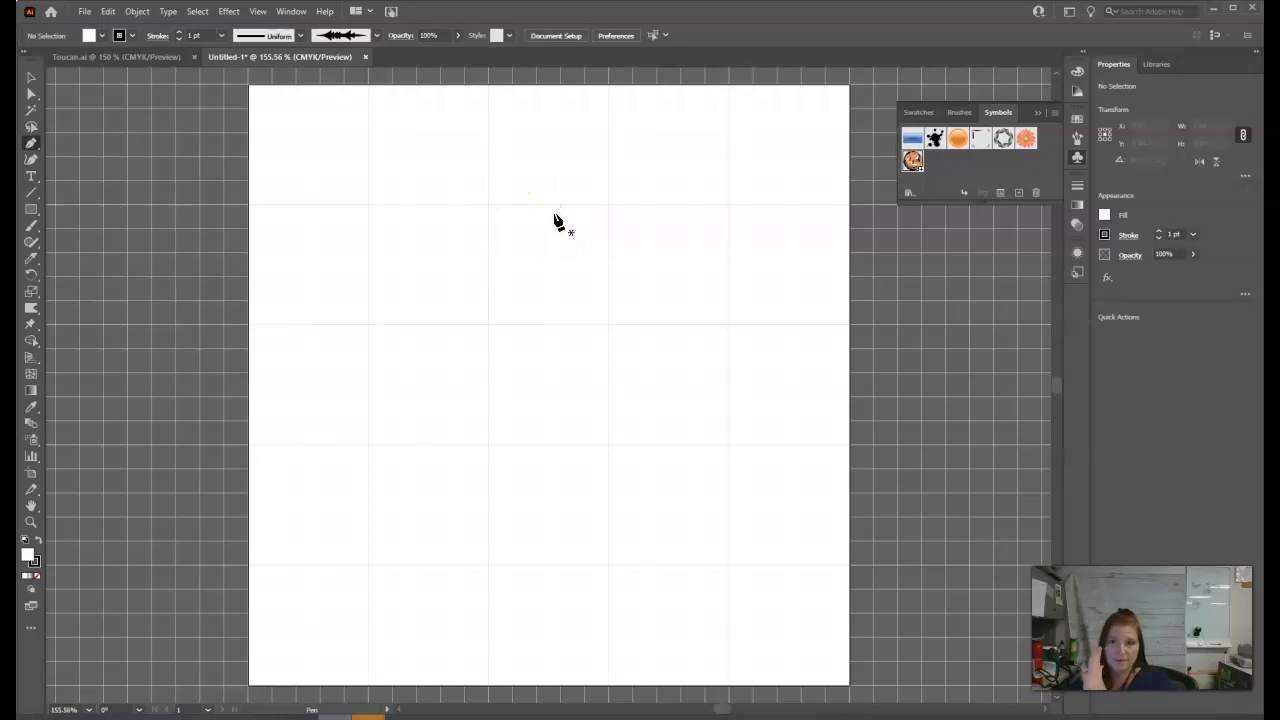
{"action": "left_click", "coordinate": [608, 205]}
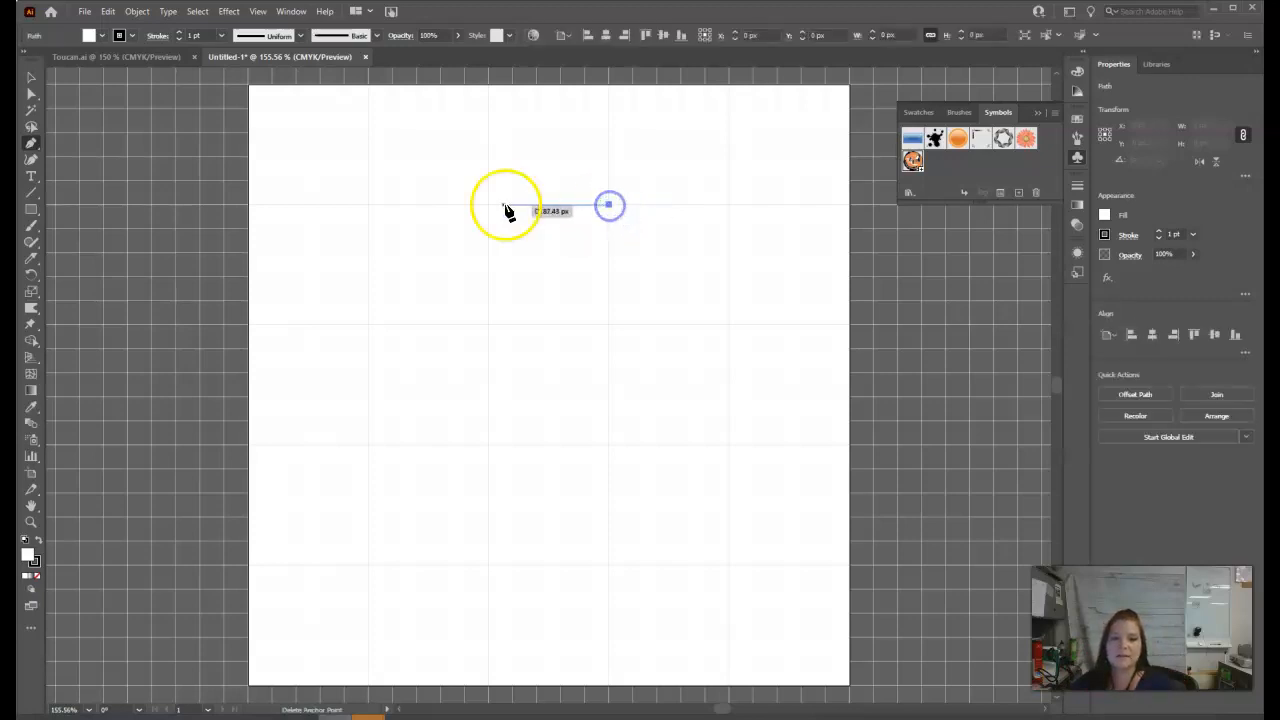
{"action": "left_click", "coordinate": [489, 205]}
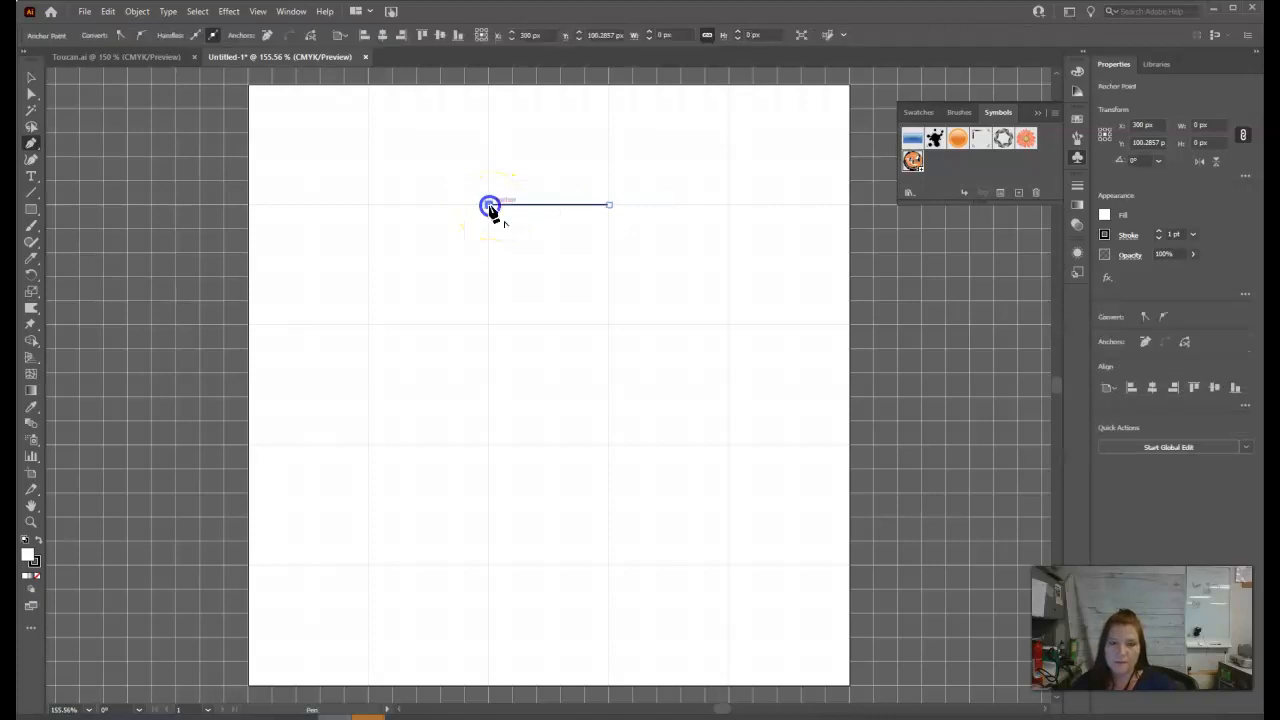
{"action": "left_click", "coordinate": [477, 193]}
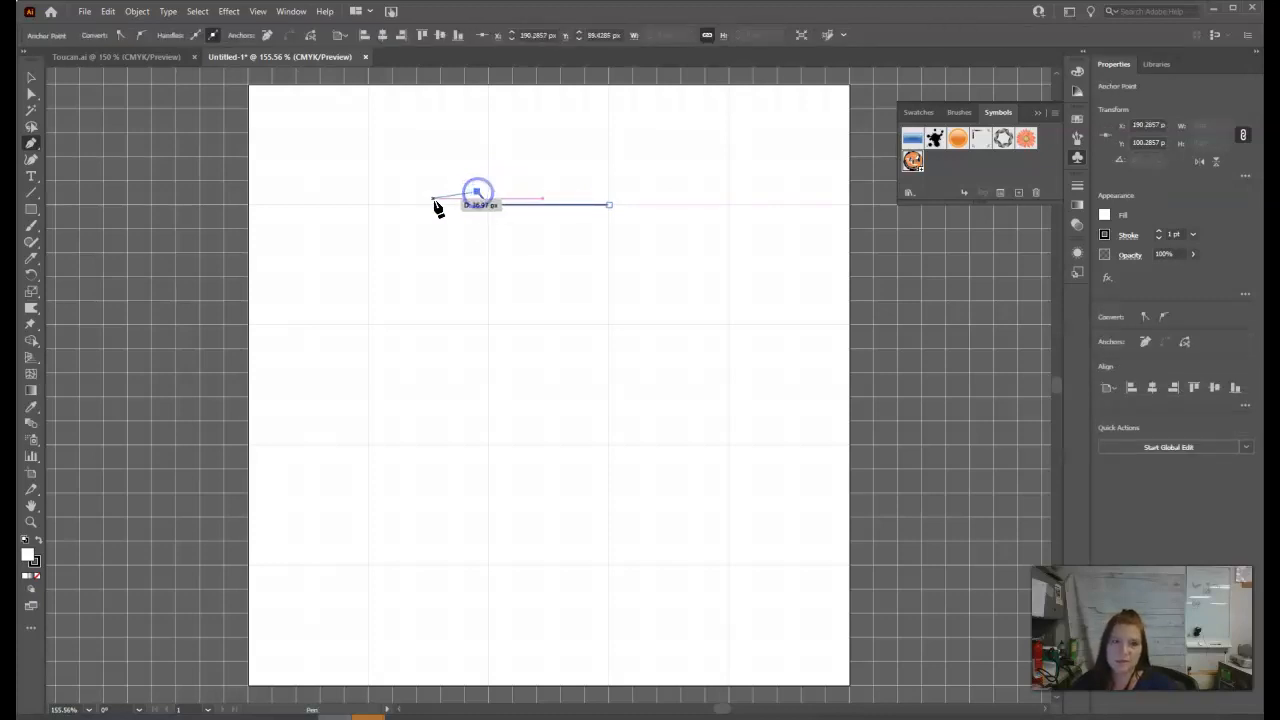
{"action": "left_click_drag", "start_coordinate": [438, 198], "coordinate": [437, 212]}
{"action": "left_click", "coordinate": [438, 211]}
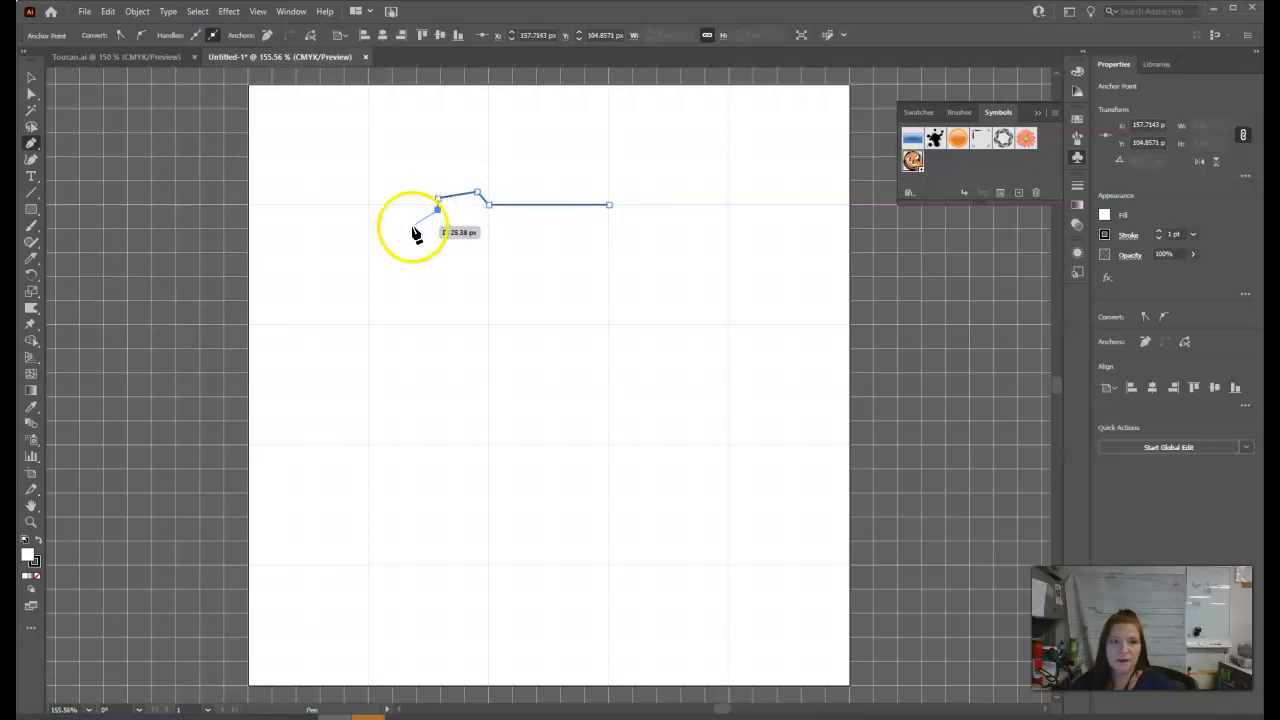
{"action": "left_click", "coordinate": [406, 232]}
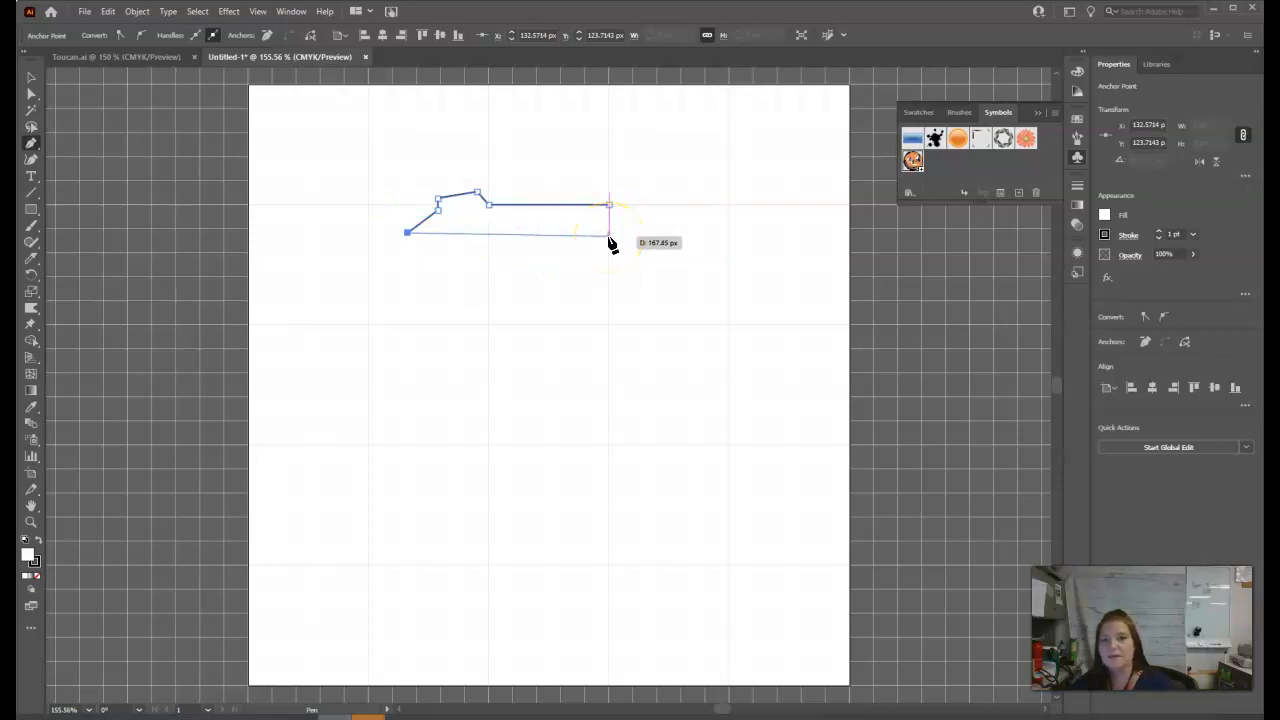
{"action": "left_click", "coordinate": [609, 234]}
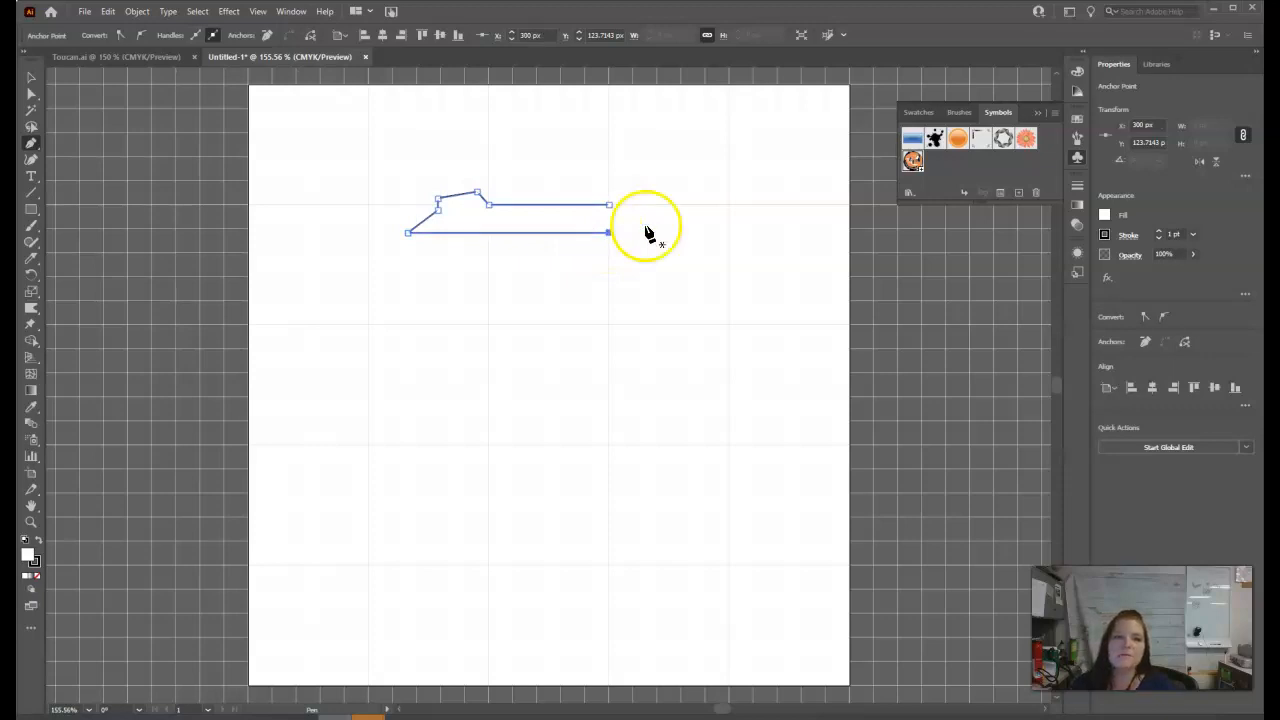
Convert the lid profile's lower-left anchor to smooth and adjust its handle so the rim is rounded and the underside nearly flat.
{"action": "left_click", "coordinate": [30, 94]}
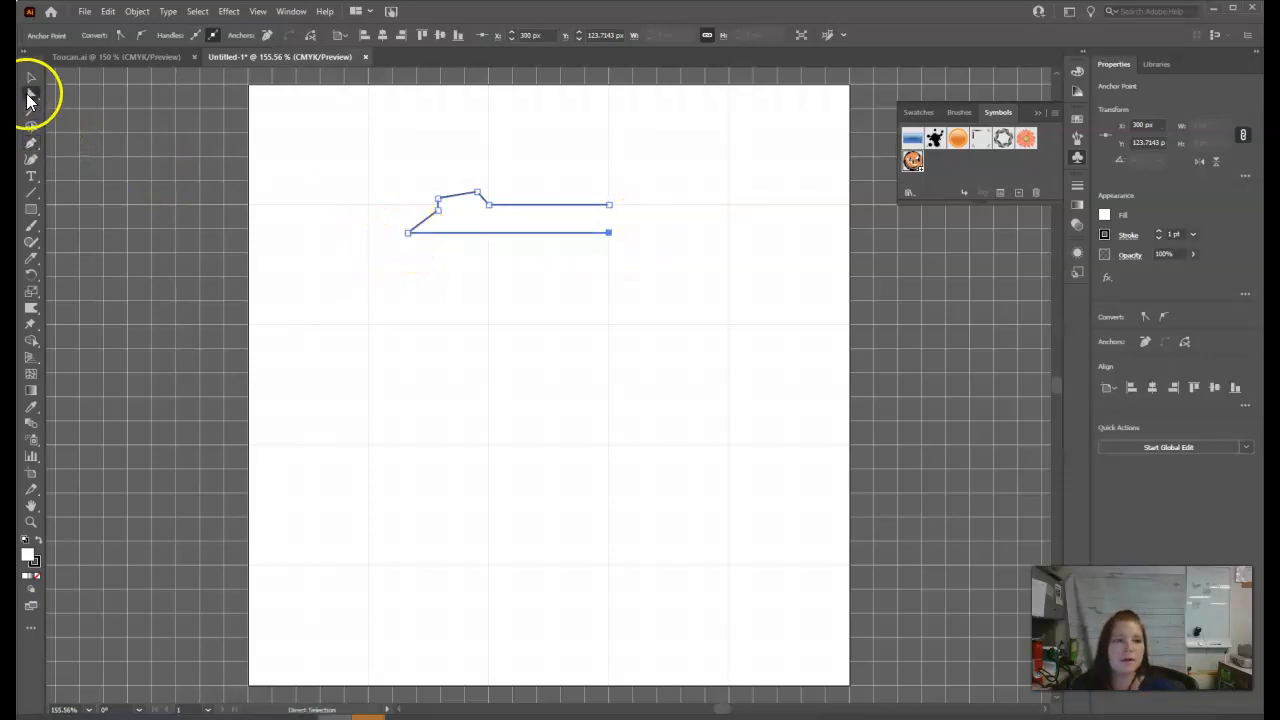
{"action": "left_click", "coordinate": [407, 233]}
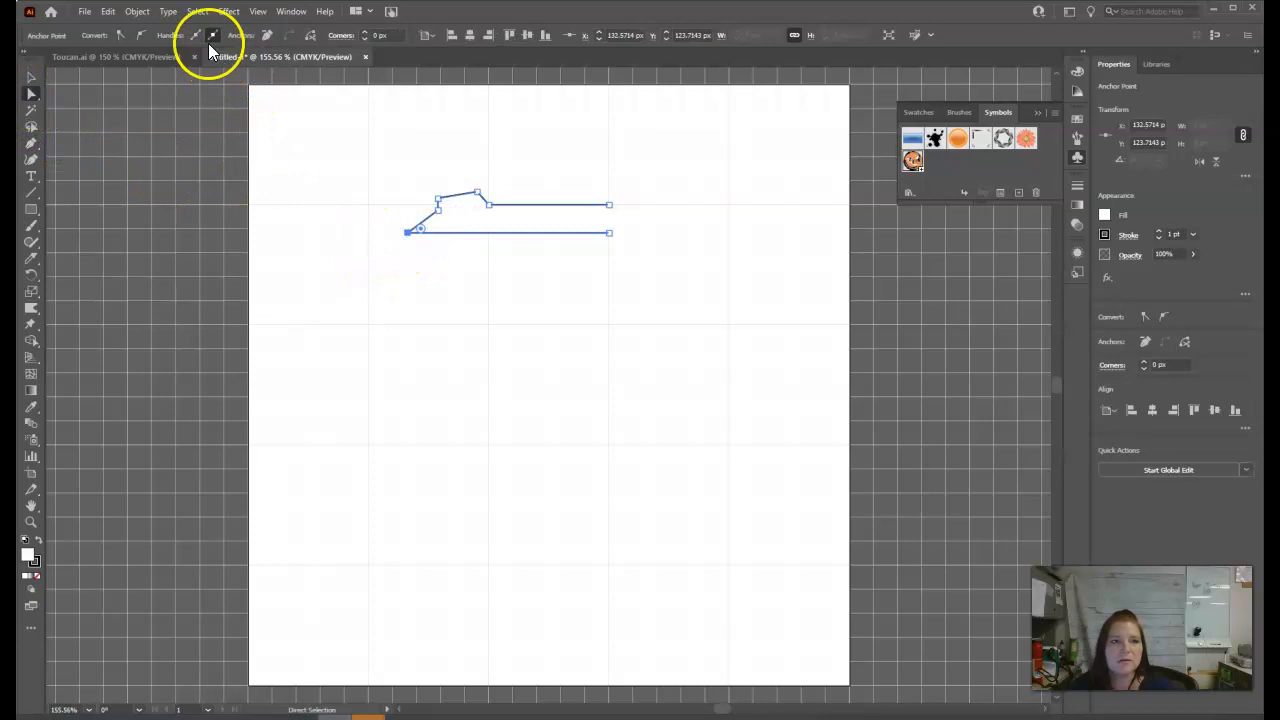
{"action": "left_click", "coordinate": [141, 35]}
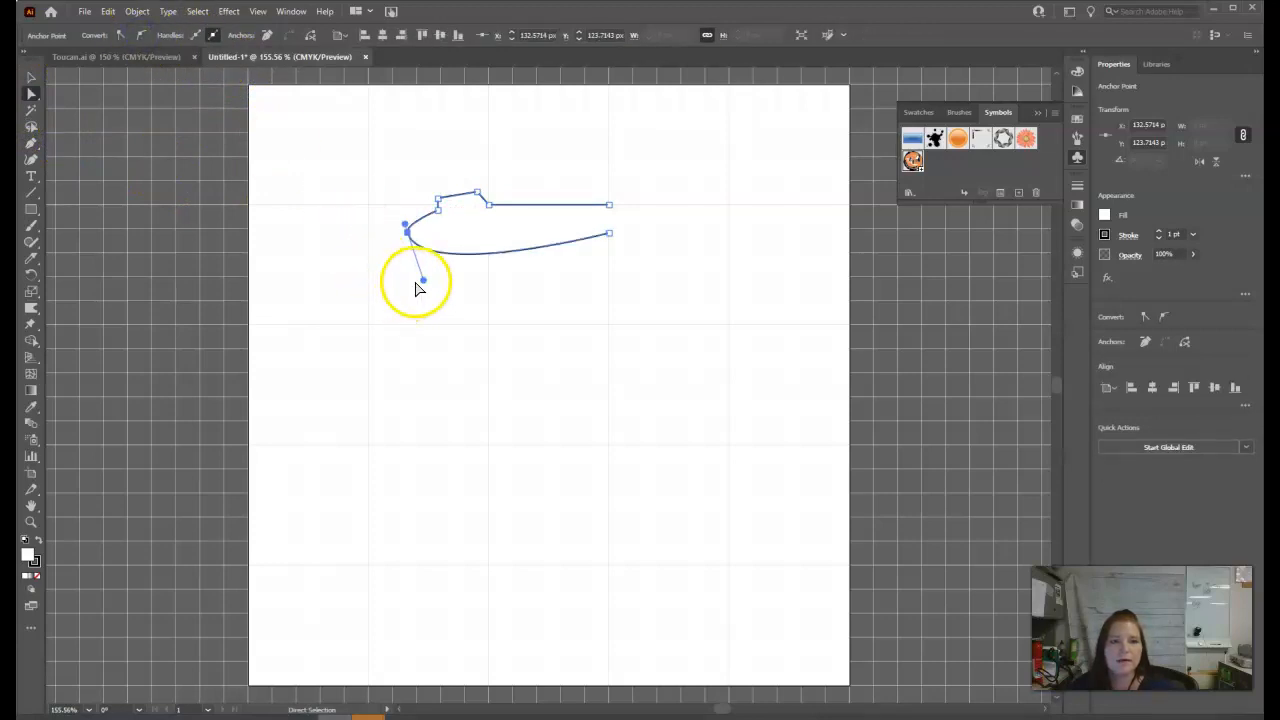
{"action": "left_click_drag", "start_coordinate": [423, 280], "coordinate": [435, 257]}
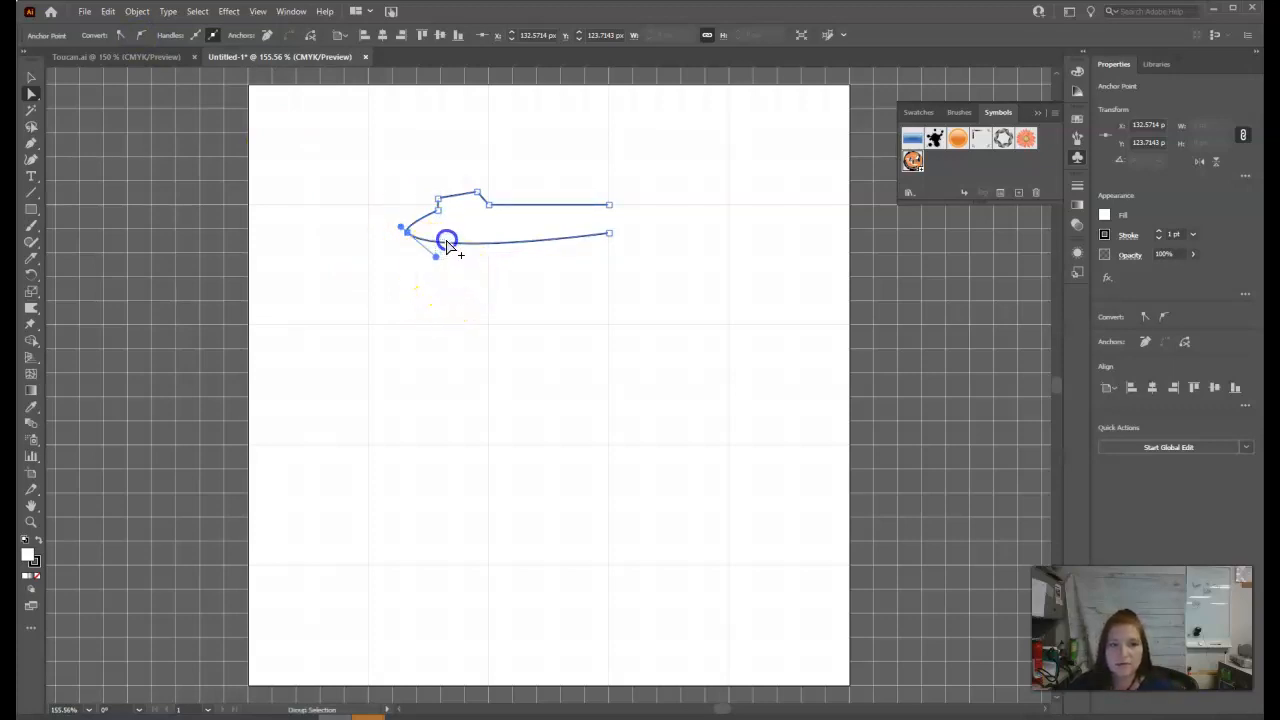
{"action": "left_click", "coordinate": [440, 240]}
{"action": "mouse_move", "coordinate": [442, 246]}
{"action": "left_mouse_down"}
{"action": "mouse_move", "coordinate": [427, 283]}
{"action": "mouse_move", "coordinate": [442, 238]}
{"action": "mouse_move", "coordinate": [403, 218]}
{"action": "mouse_move", "coordinate": [441, 236]}
{"action": "left_mouse_up"}
{"action": "left_click", "coordinate": [657, 250]}
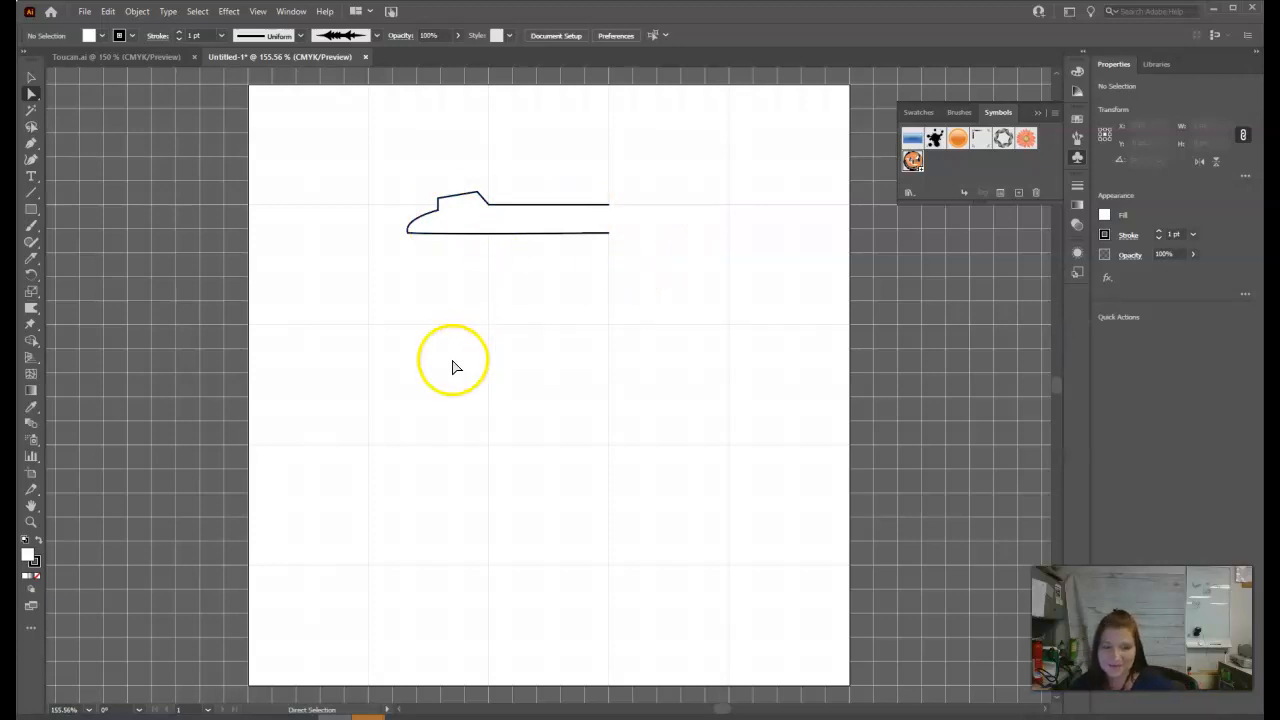
Draw the cup body's half profile below the lid as a slanted side and flat base, about 113 px wide and 202 px tall.
{"action": "left_click", "coordinate": [31, 143]}
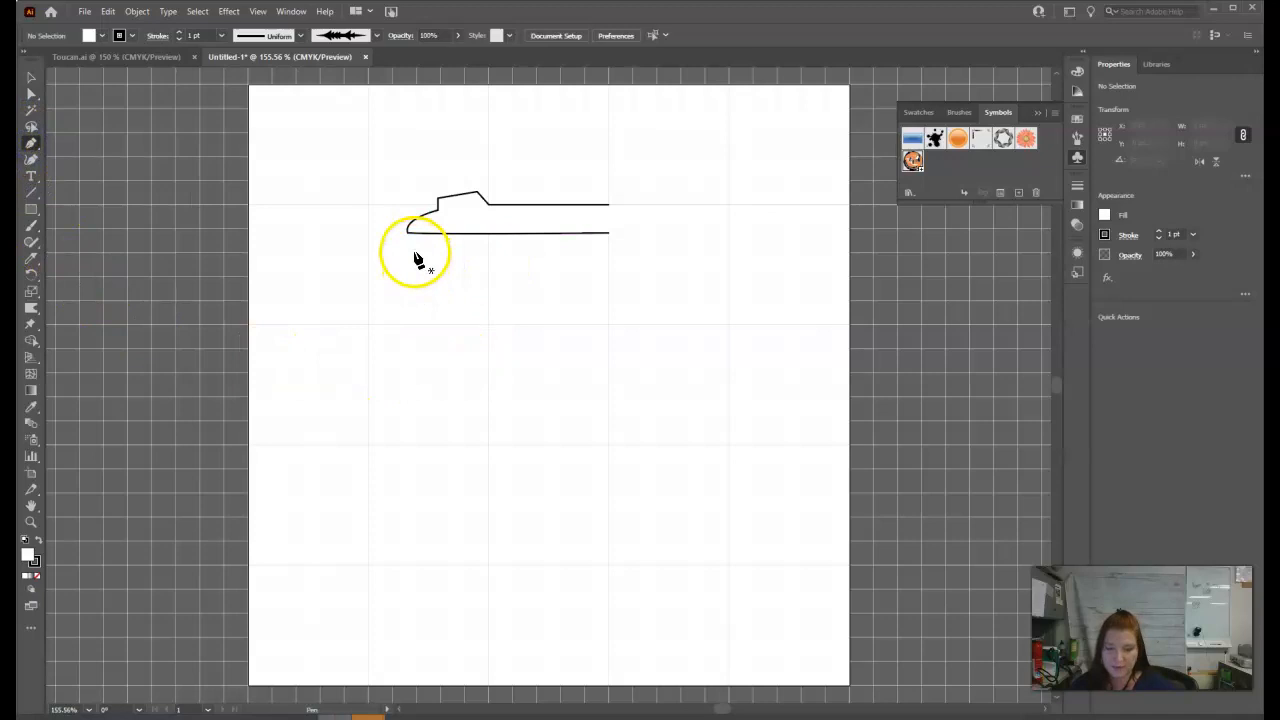
{"action": "left_click", "coordinate": [412, 250]}
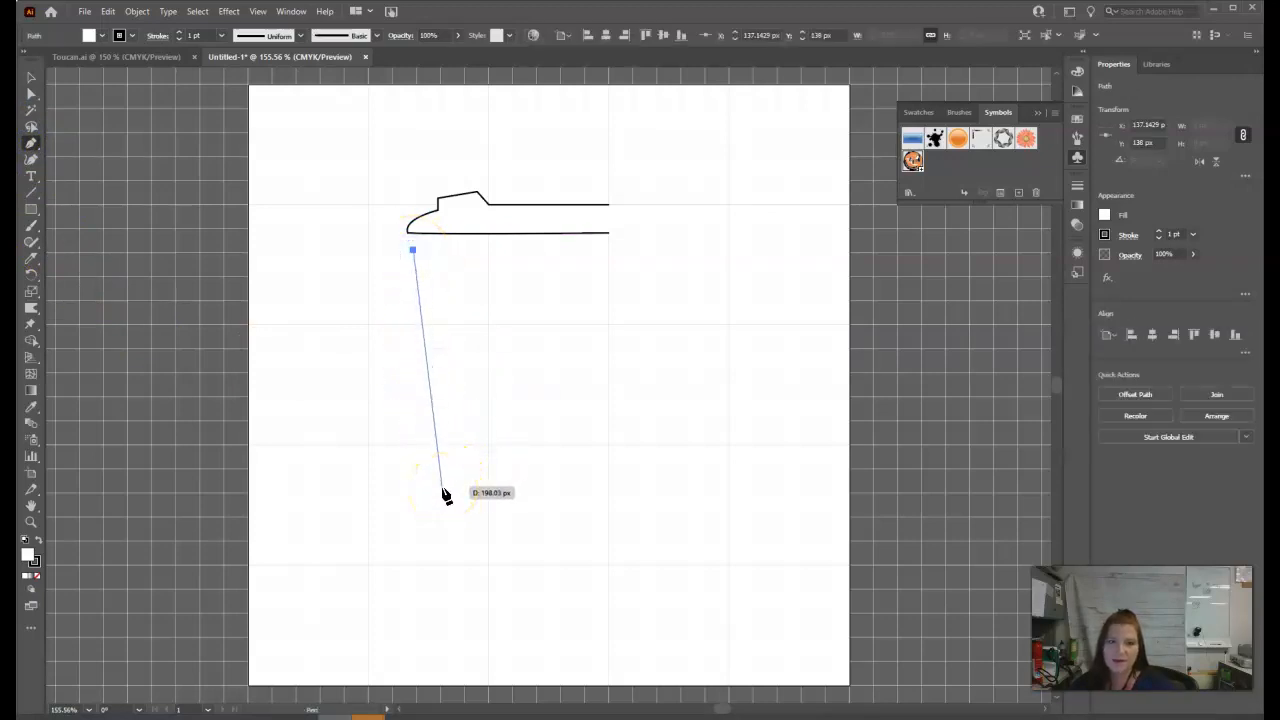
{"action": "left_click", "coordinate": [444, 493]}
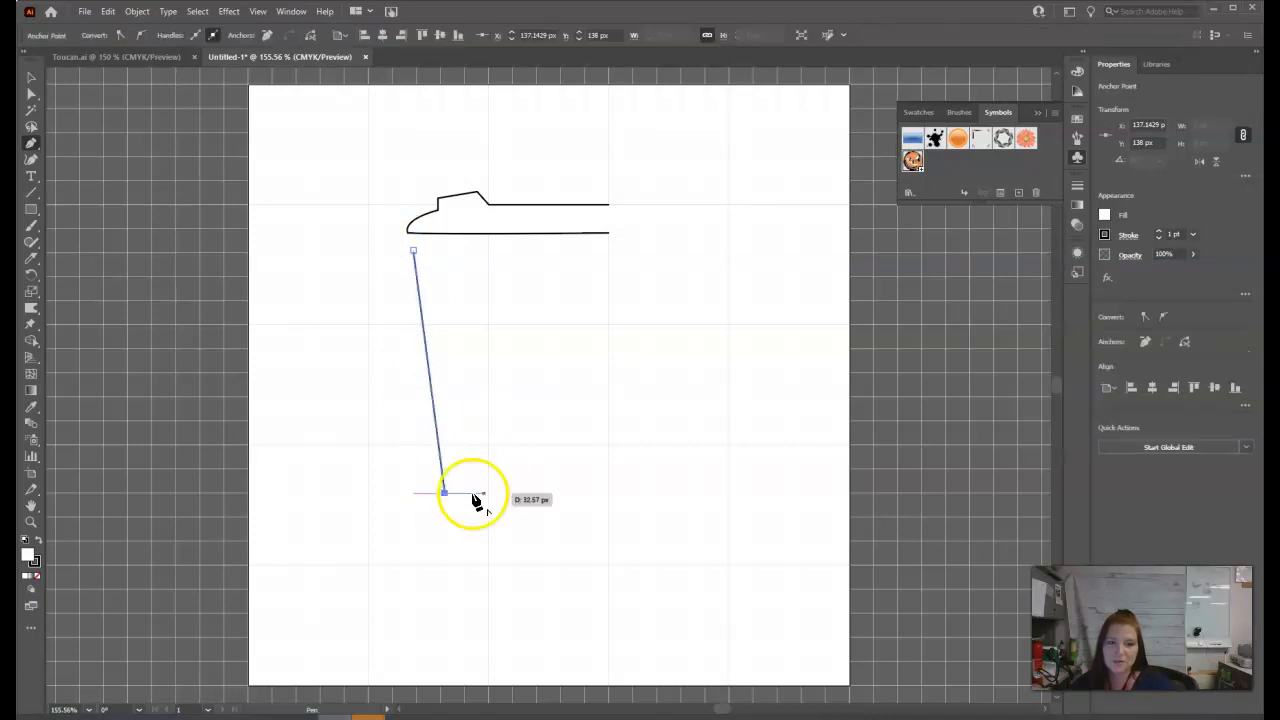
{"action": "left_click", "coordinate": [548, 494]}
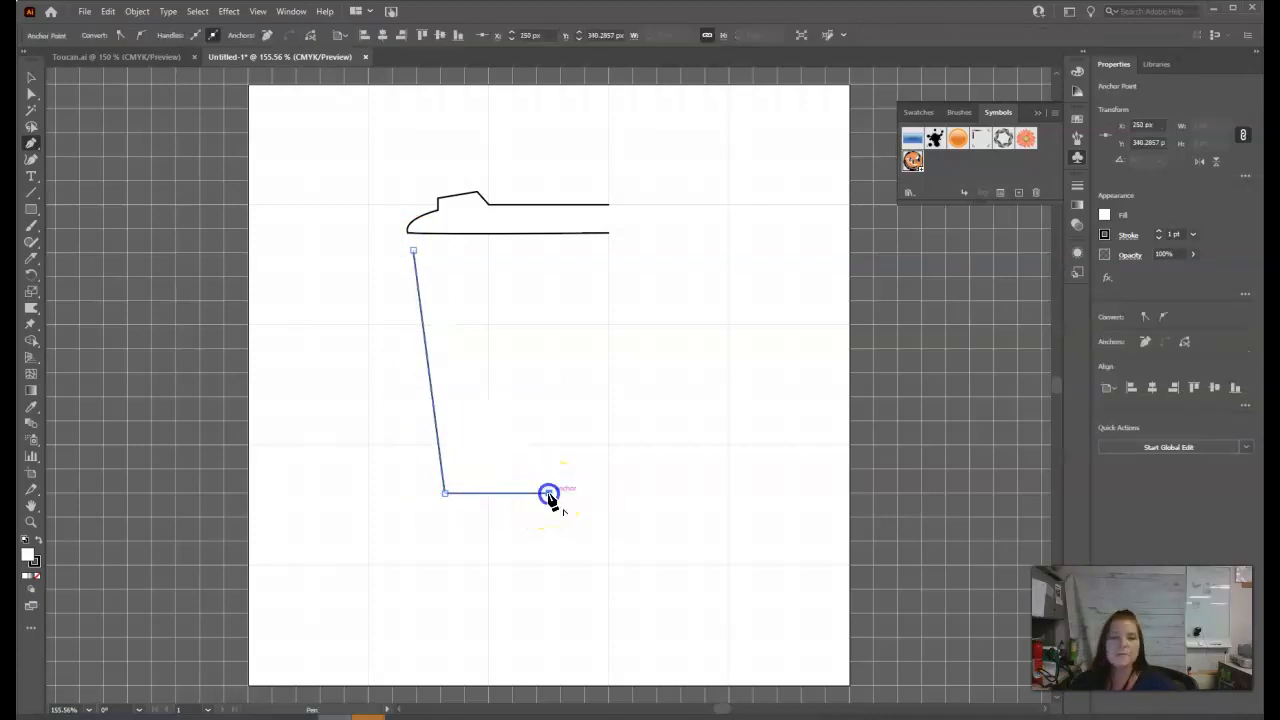
Scale the lid profile down to about 126 x 35 px above the cup body, and compare its size with the body.
{"action": "left_click", "coordinate": [30, 79]}
{"action": "left_click", "coordinate": [526, 212]}
{"action": "left_click_drag", "start_coordinate": [609, 212], "coordinate": [558, 222]}
{"action": "left_click_drag", "start_coordinate": [503, 236], "coordinate": [503, 243]}
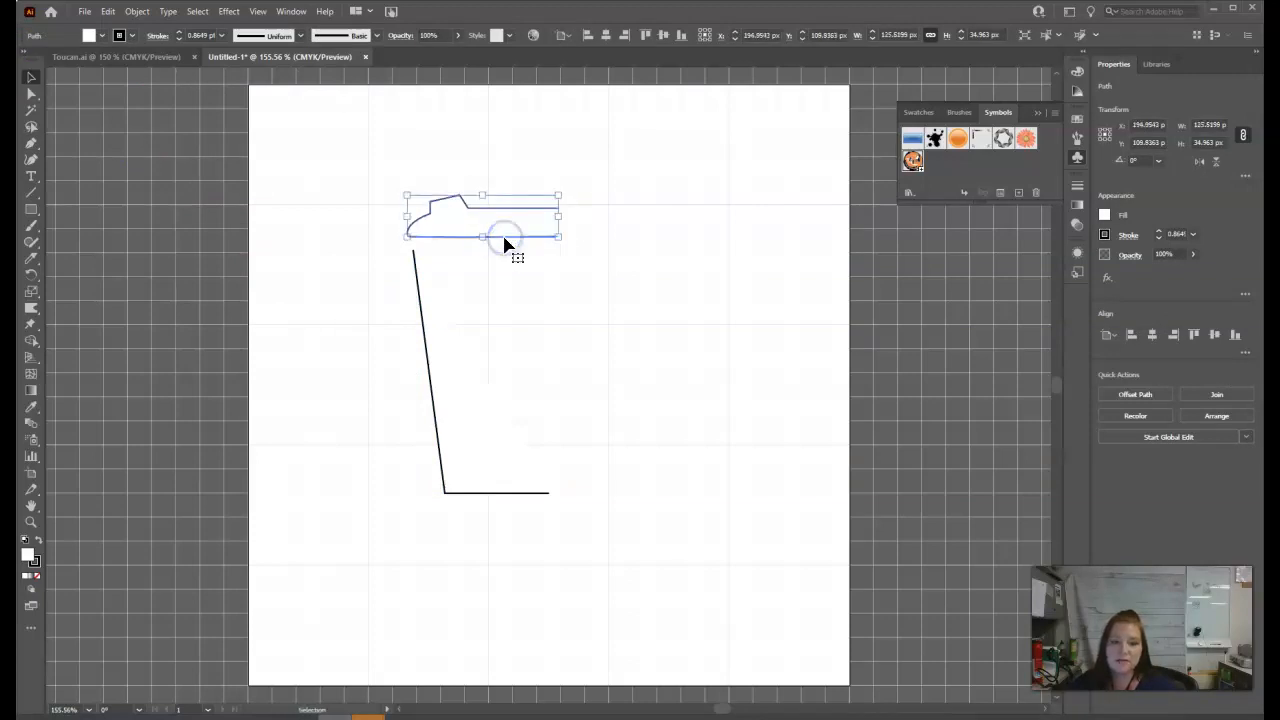
{"action": "left_click", "coordinate": [485, 460]}
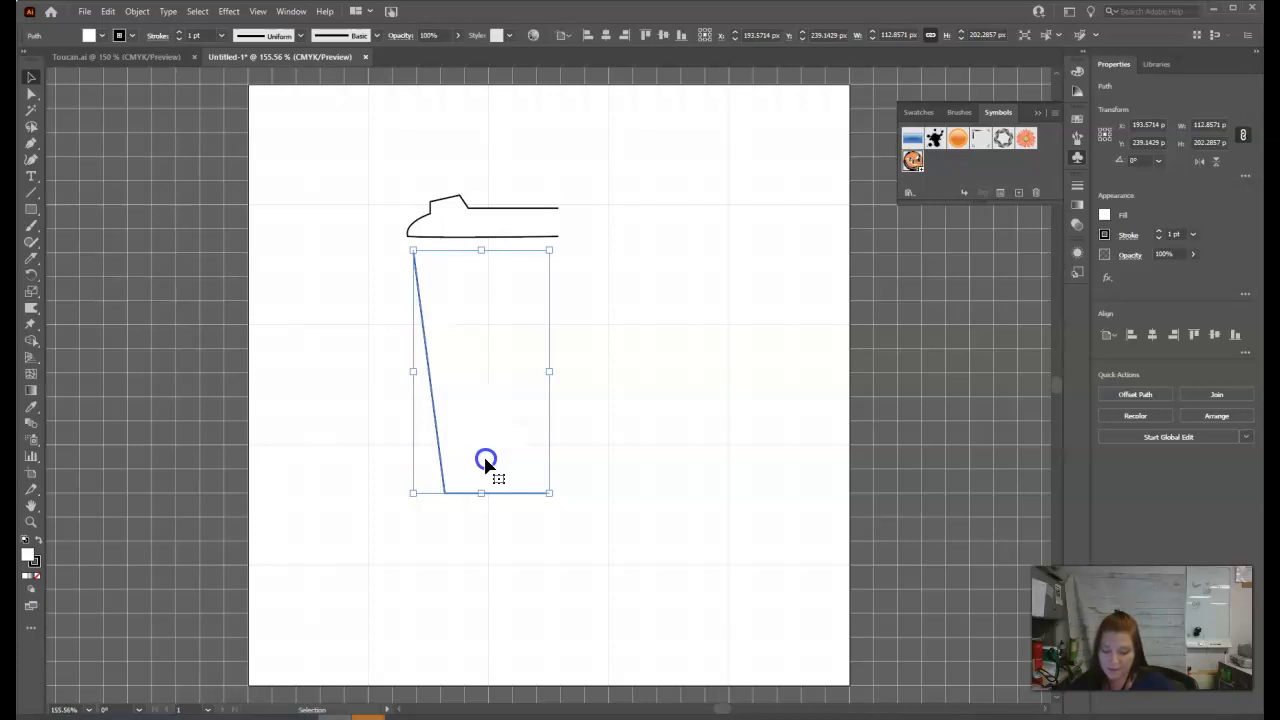
{"action": "left_click", "coordinate": [493, 241]}
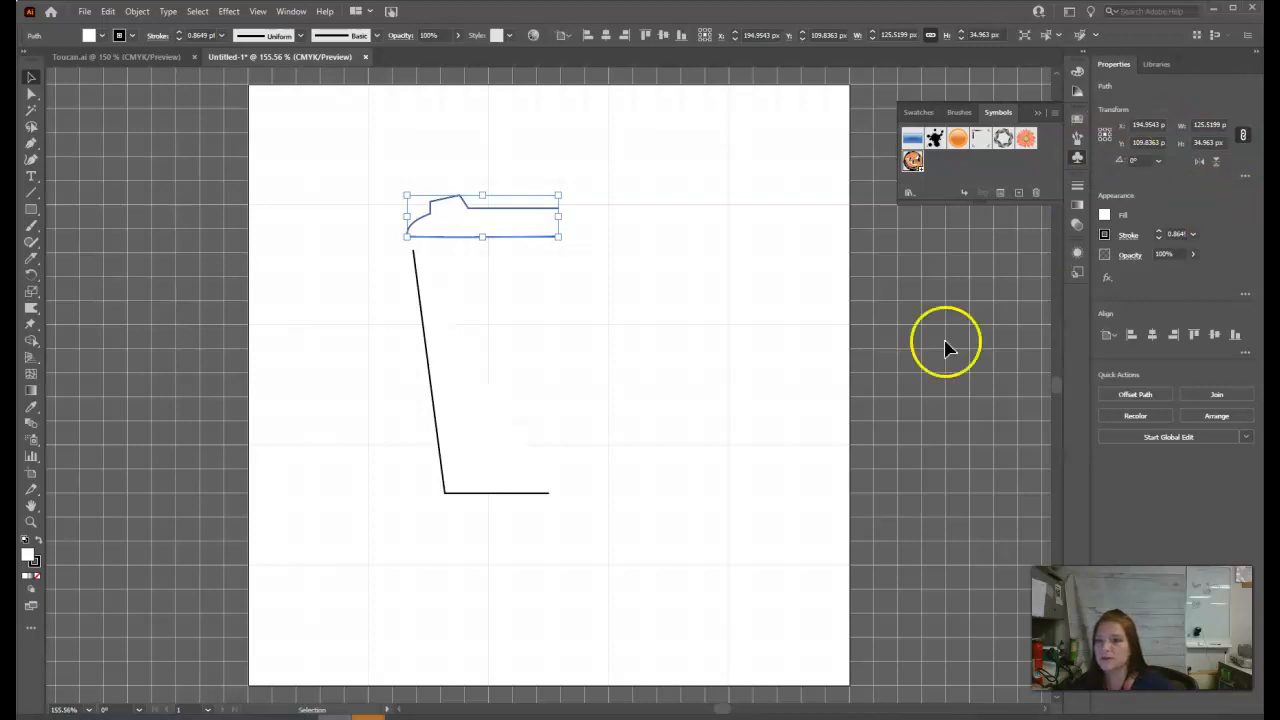
{"action": "left_click", "coordinate": [791, 366]}
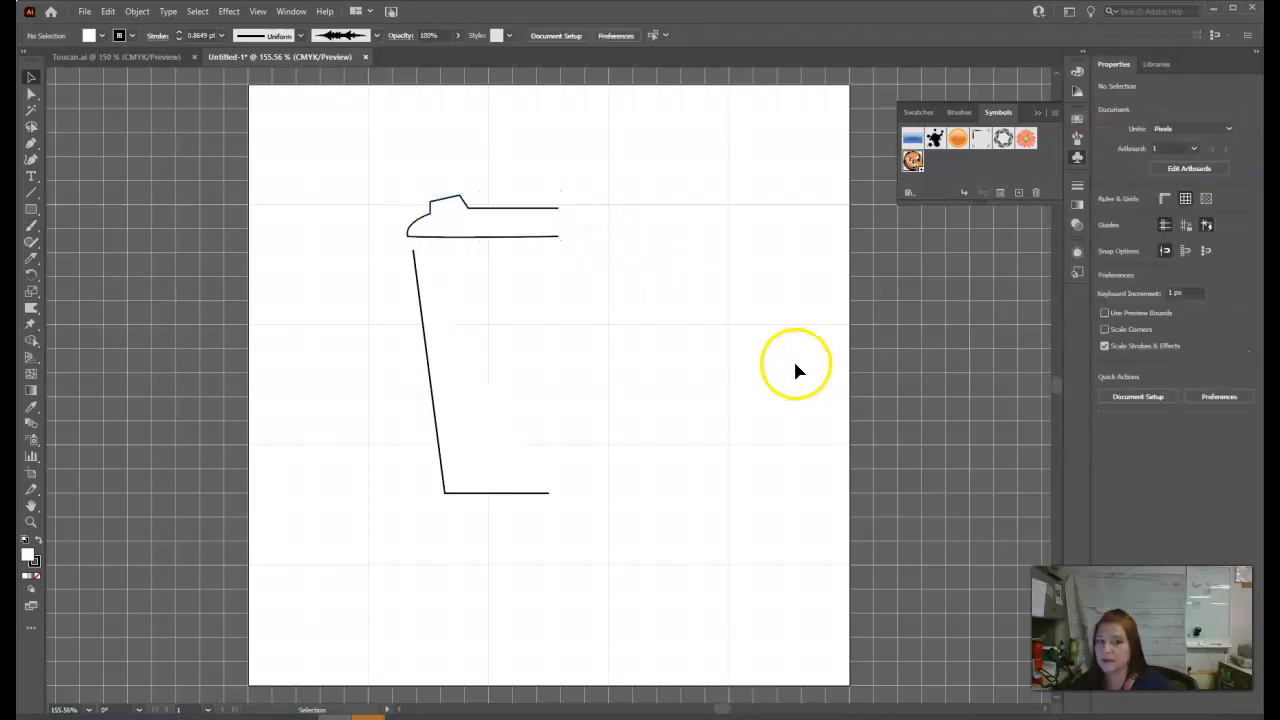
Show the transparency grid and remove the strokes from the lid and cup body profiles.
{"action": "left_click", "coordinate": [1205, 200]}
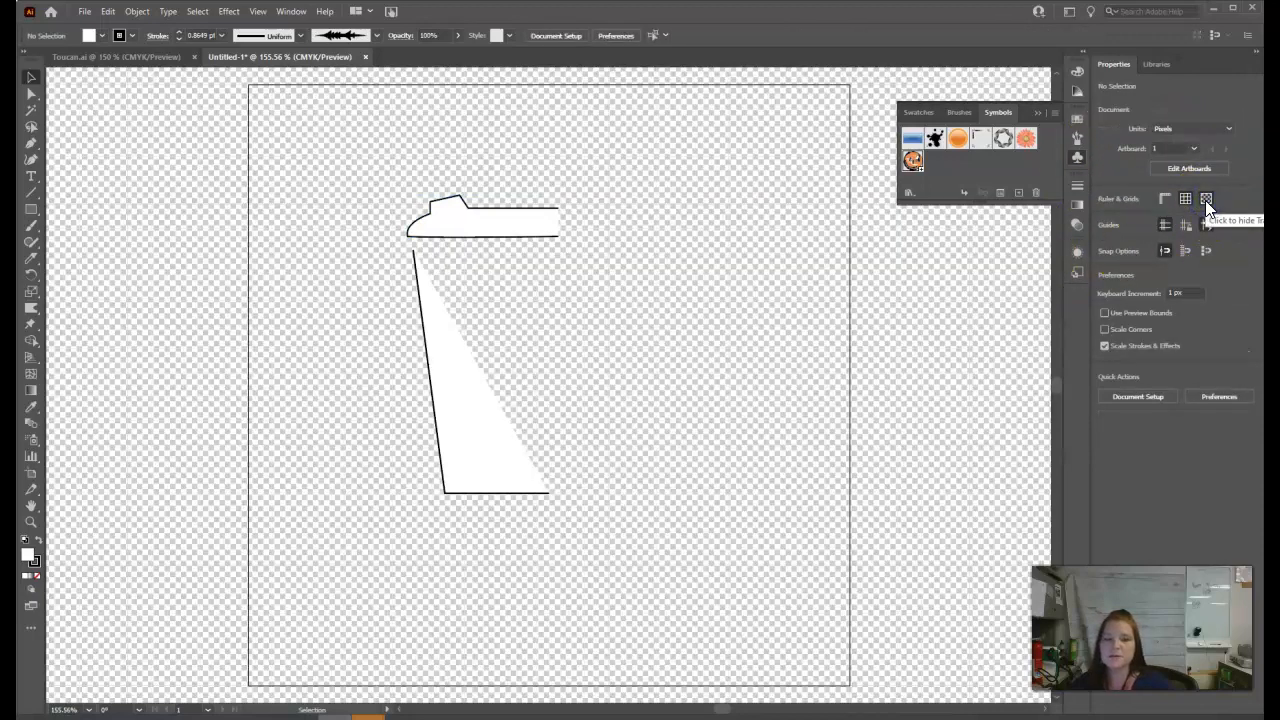
{"action": "left_click", "coordinate": [533, 238]}
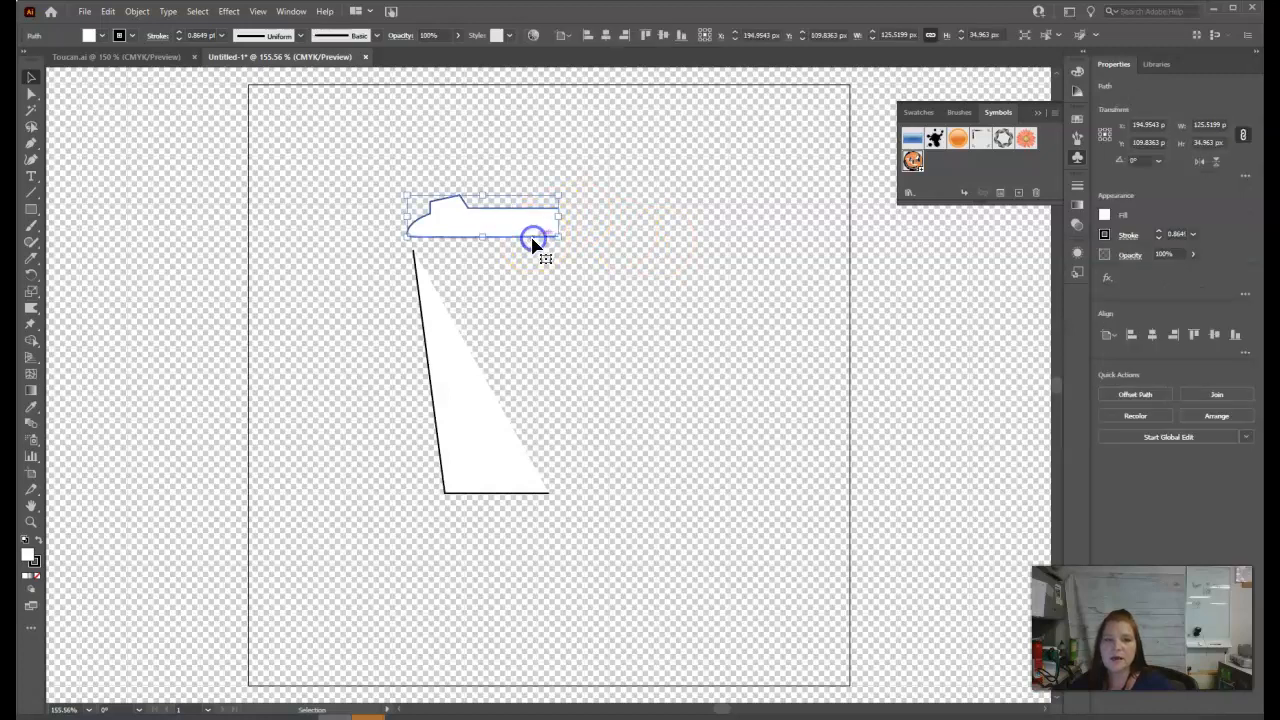
{"action": "left_click", "coordinate": [1107, 234]}
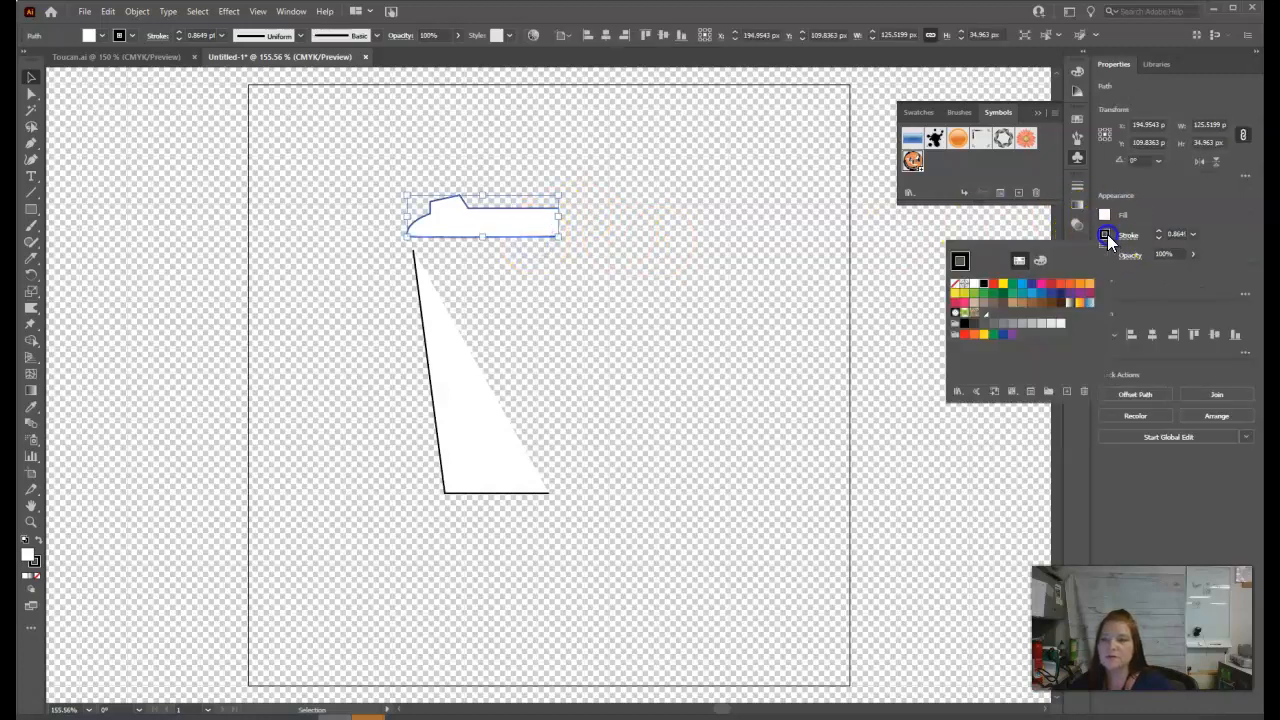
{"action": "left_click", "coordinate": [957, 284]}
{"action": "left_click", "coordinate": [524, 492]}
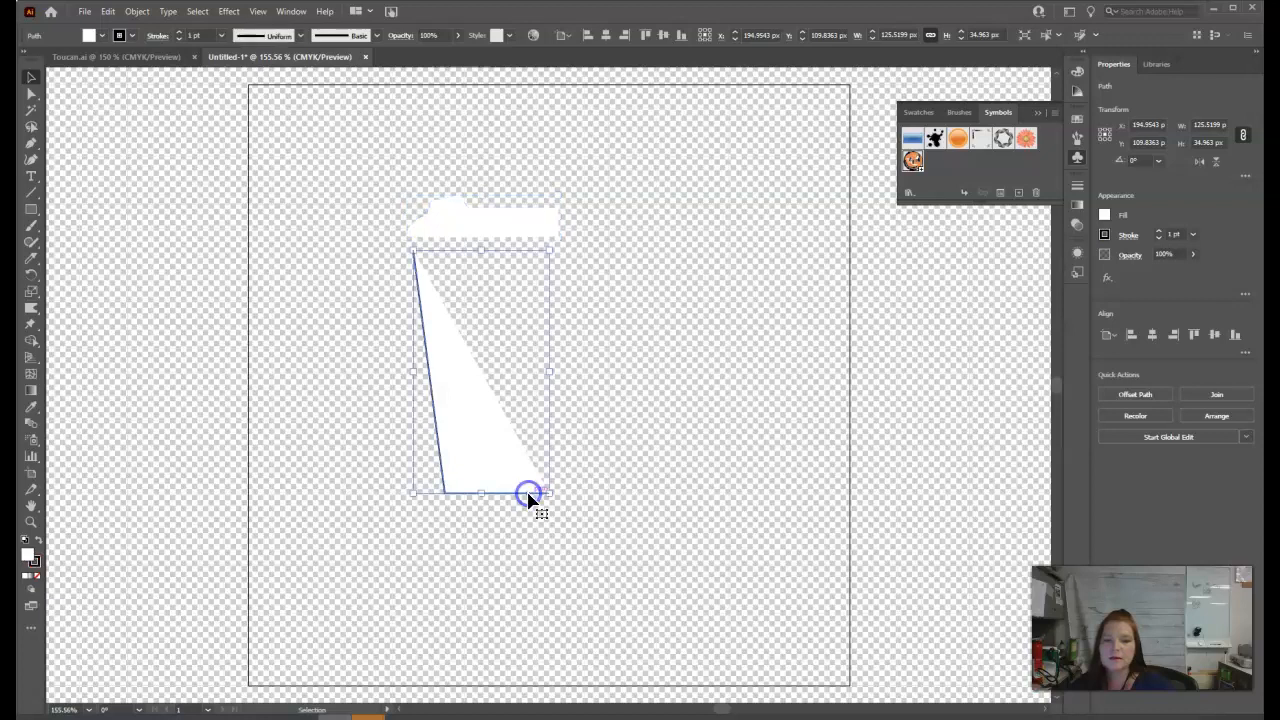
{"action": "left_click", "coordinate": [1105, 233]}
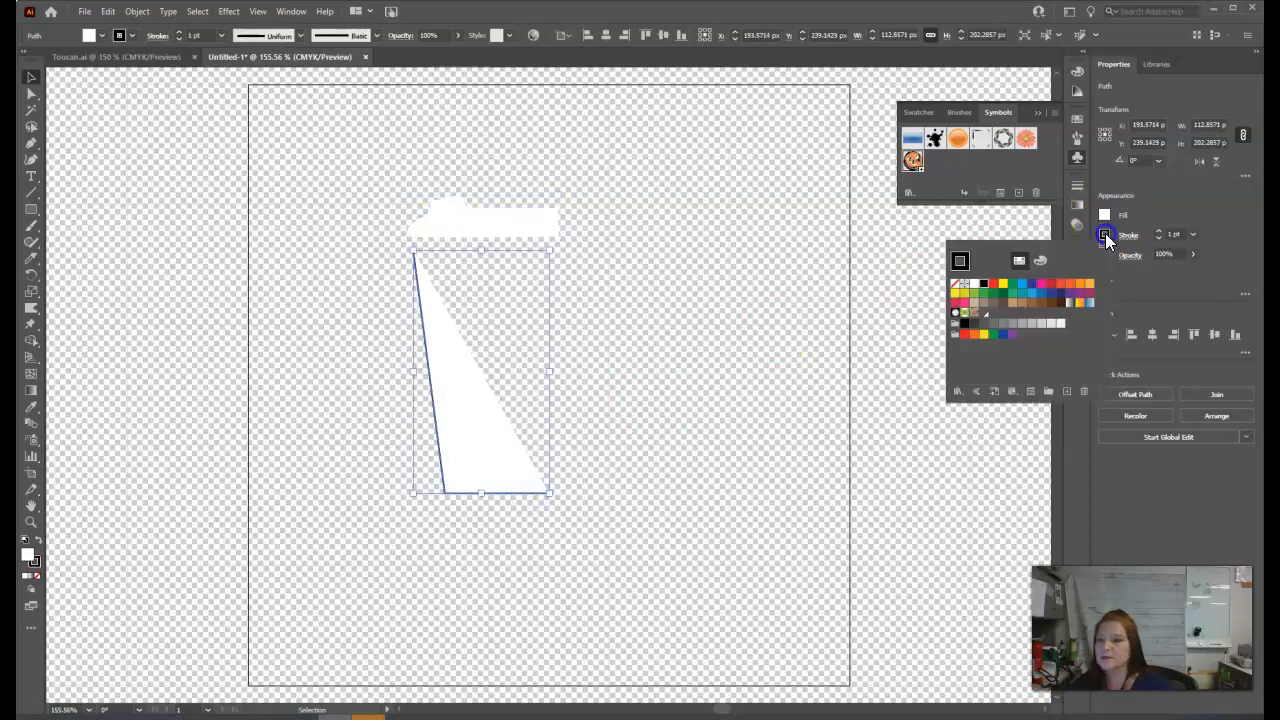
{"action": "left_click", "coordinate": [957, 286]}
{"action": "left_click", "coordinate": [813, 329]}
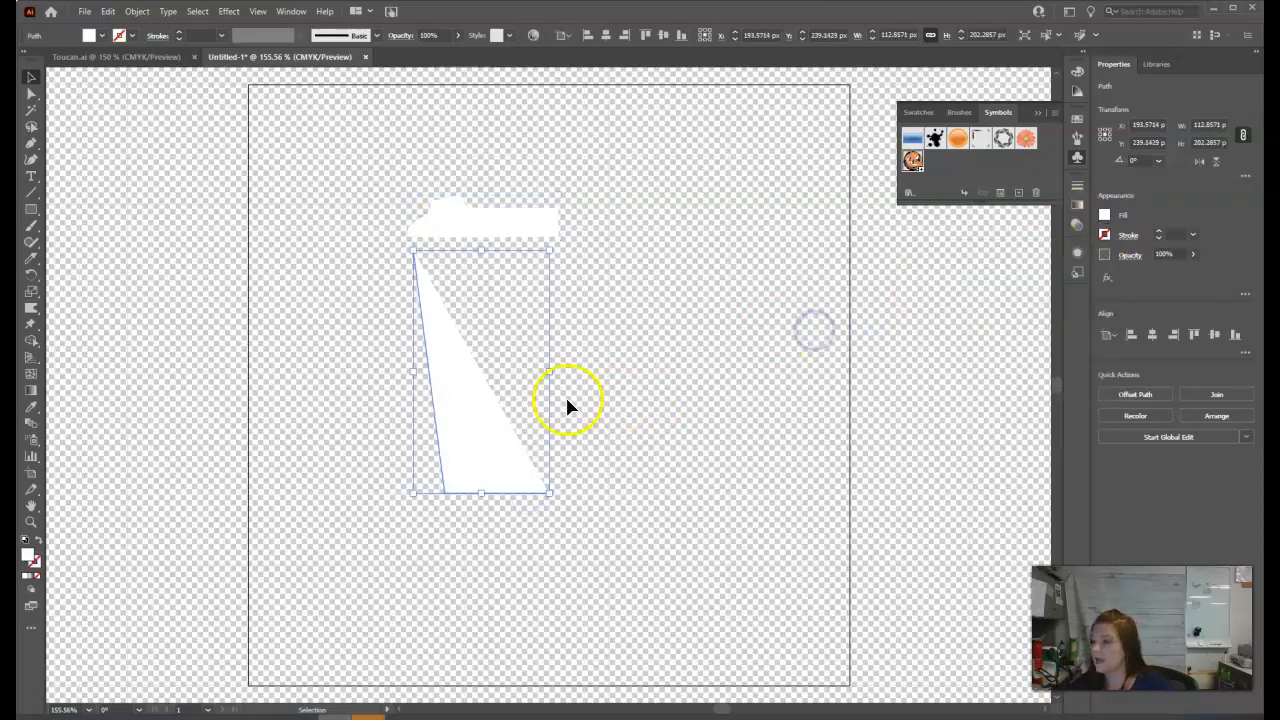
In outline view, nudge the lid profile down about 11 px until it meets the cup body's top, and return to preview.
{"action": "left_click", "coordinate": [512, 230]}
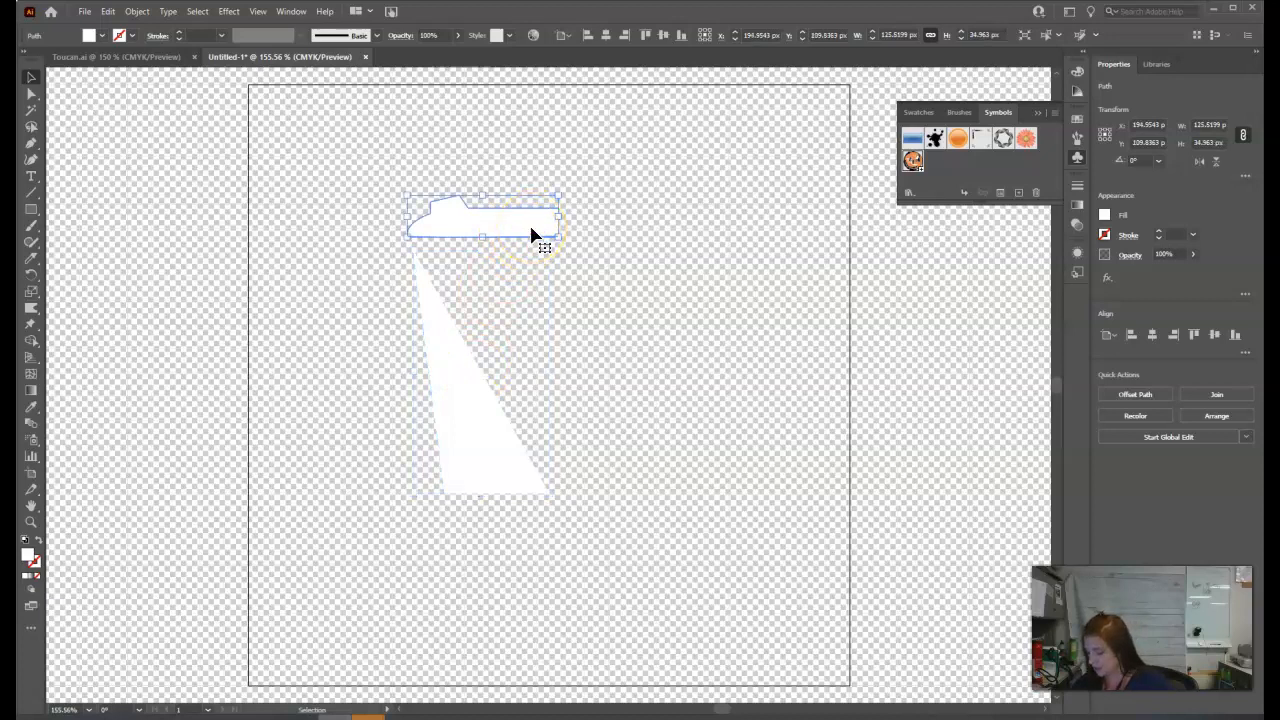
{"action": "key", "text": "ctrl+y"}
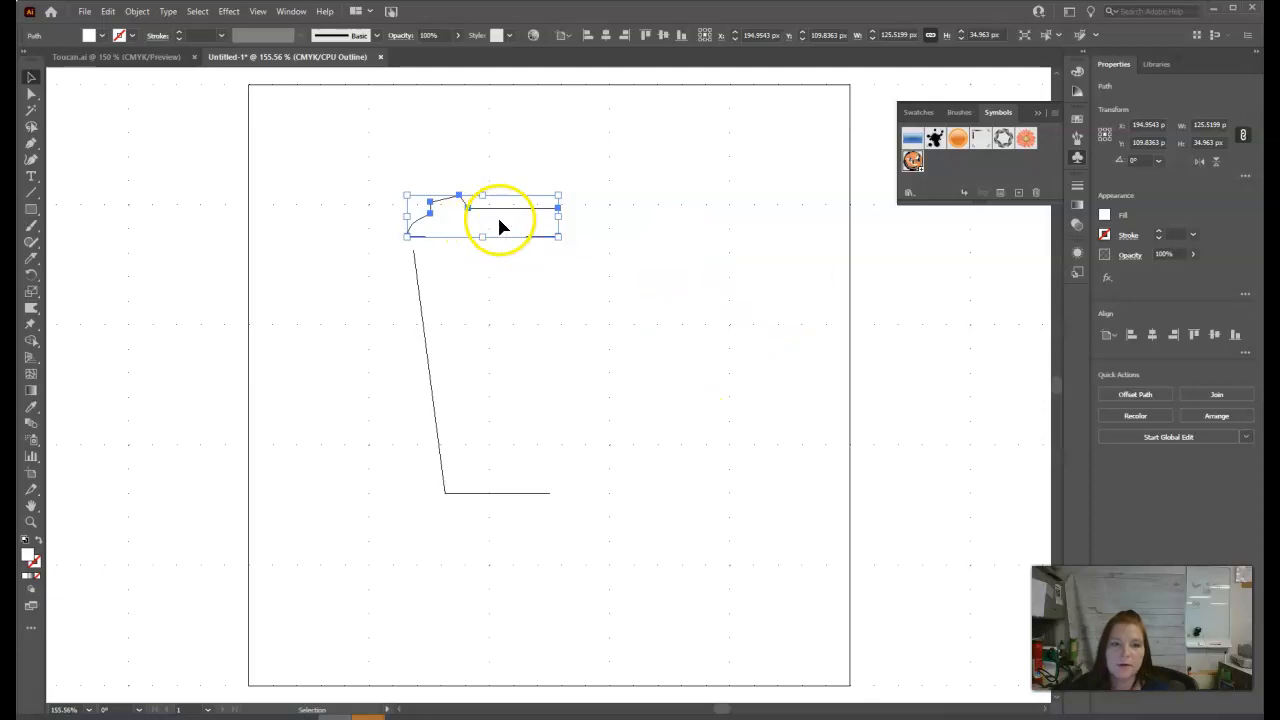
{"action": "key", "text": "Down"}
{"action": "key", "text": "Down"}
{"action": "key", "text": "Down"}
{"action": "key", "text": "Down"}
{"action": "key", "text": "Down"}
{"action": "key", "text": "Down"}
{"action": "key", "text": "Down"}
{"action": "key", "text": "Down"}
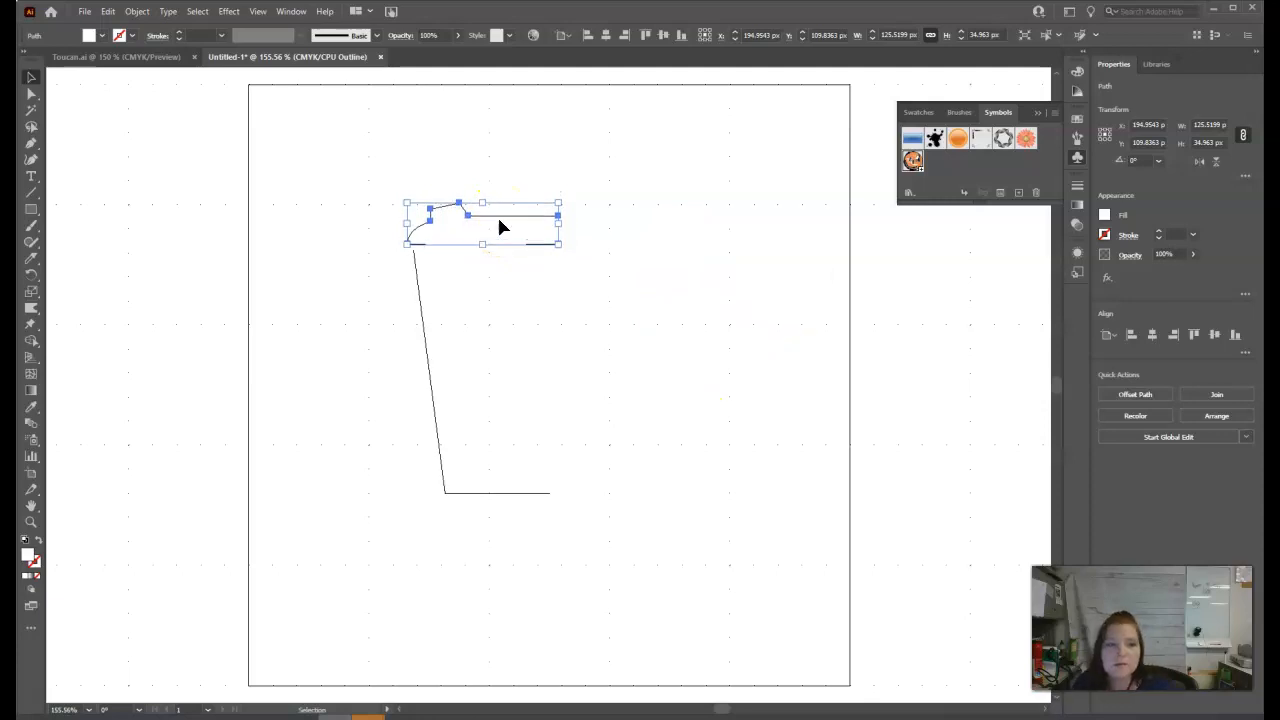
{"action": "left_click", "coordinate": [564, 295]}
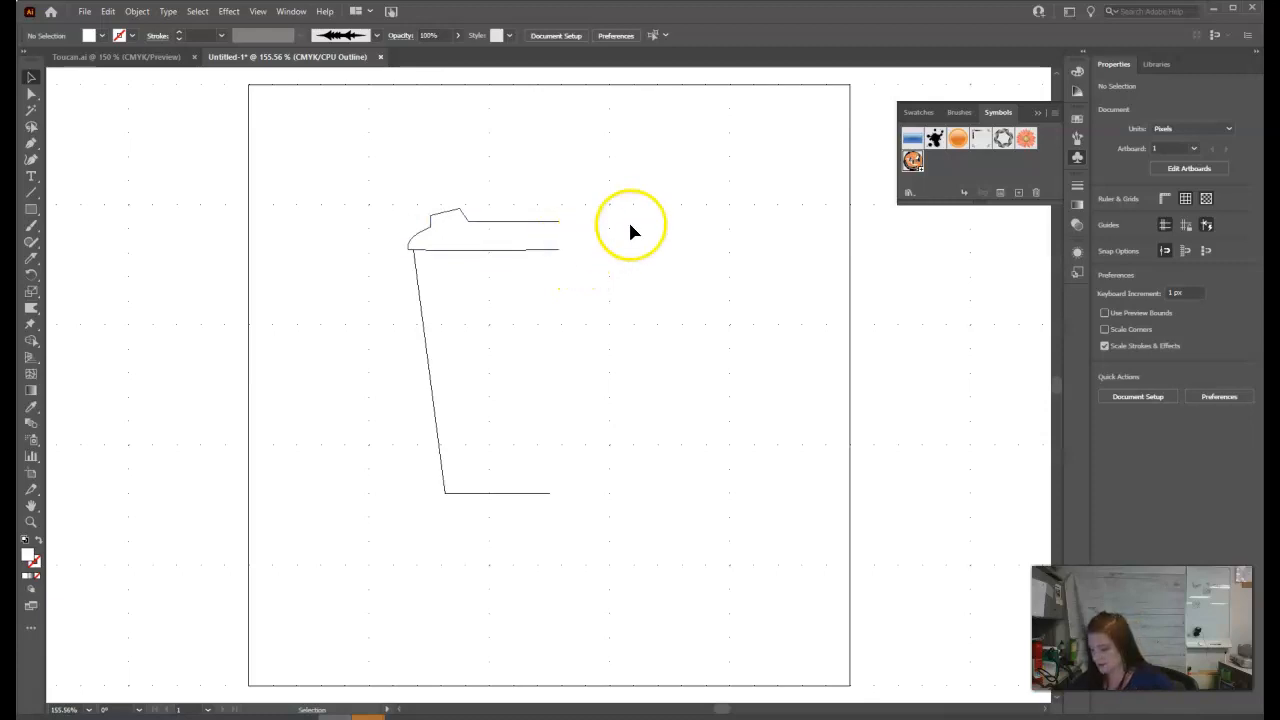
{"action": "key", "text": "ctrl+y"}
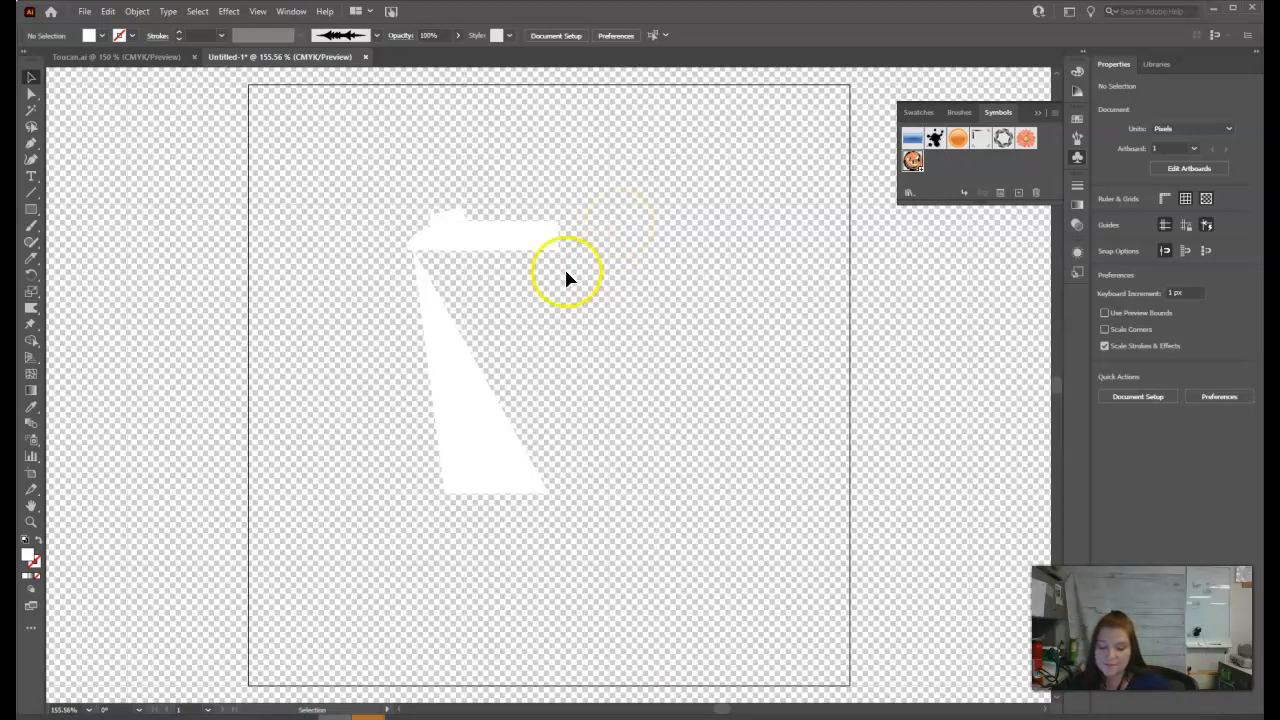
Group the lid and body and apply a 3D Revolve from the right edge, rotated to -1°, -25° and -1°.
{"action": "left_click_drag", "start_coordinate": [382, 188], "coordinate": [655, 545]}
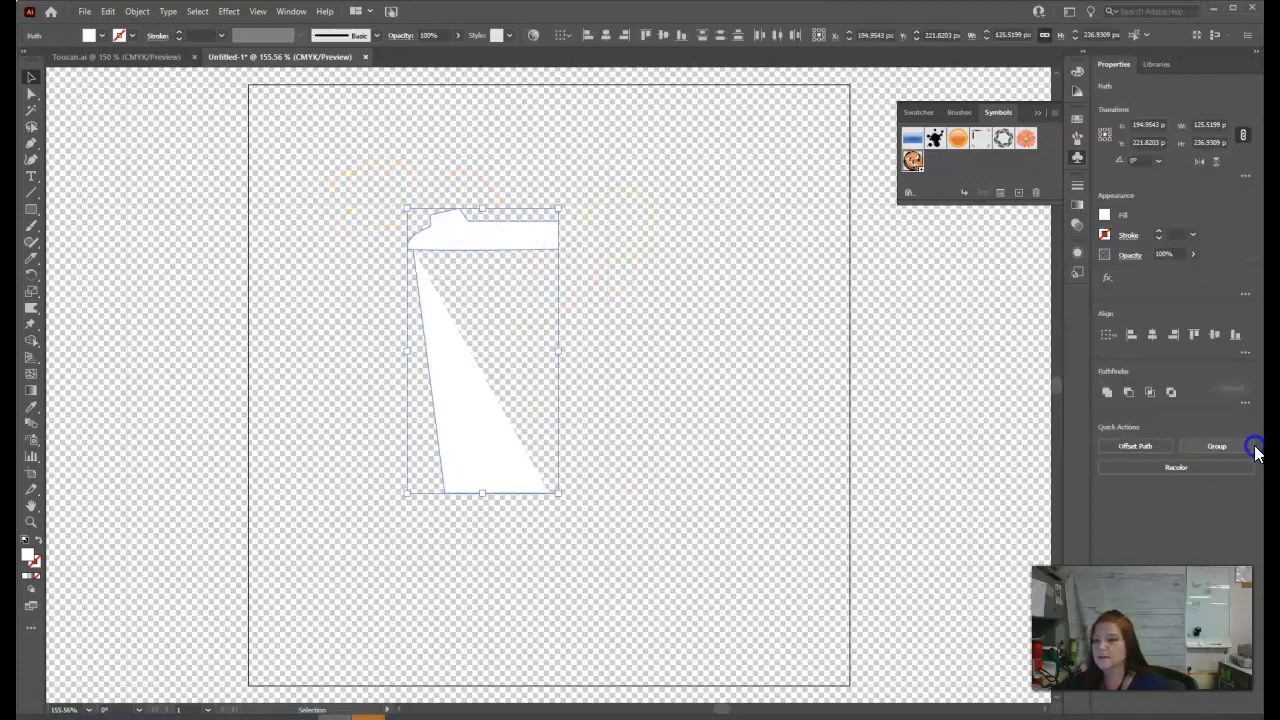
{"action": "left_click", "coordinate": [1238, 447]}
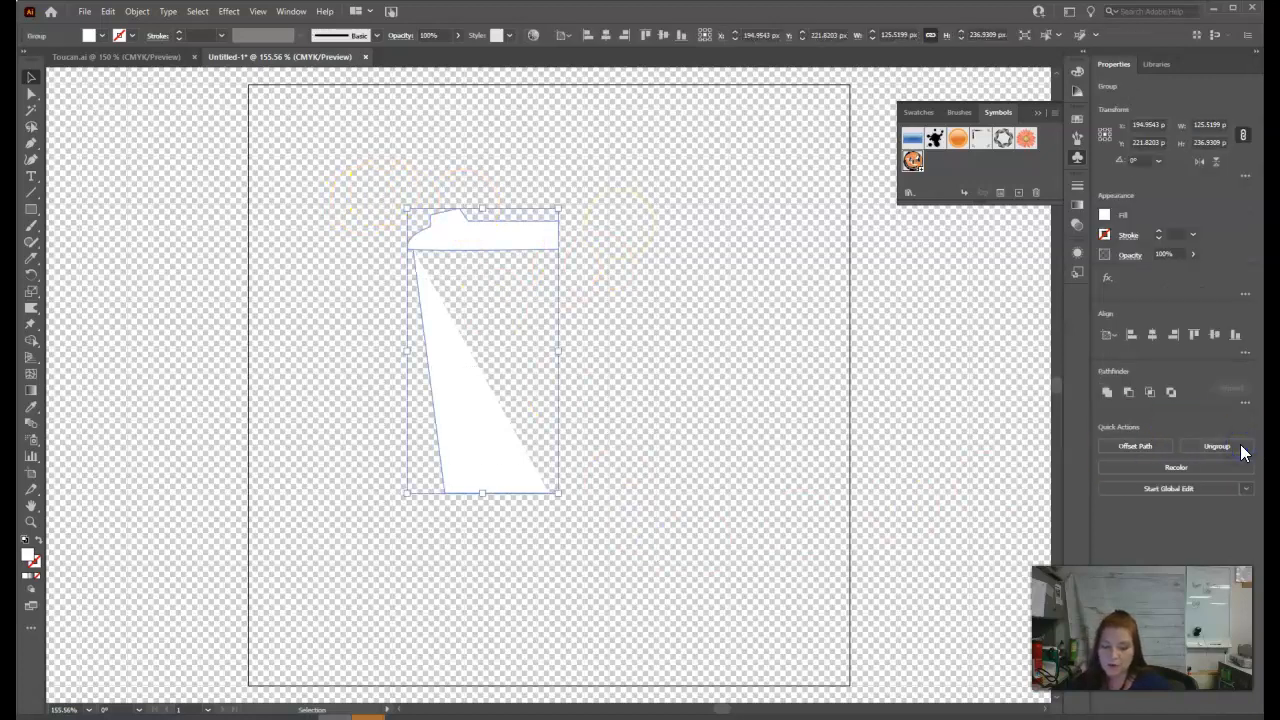
{"action": "left_click", "coordinate": [1077, 257]}
{"action": "left_click", "coordinate": [946, 456]}
{"action": "mouse_move", "coordinate": [986, 132]}
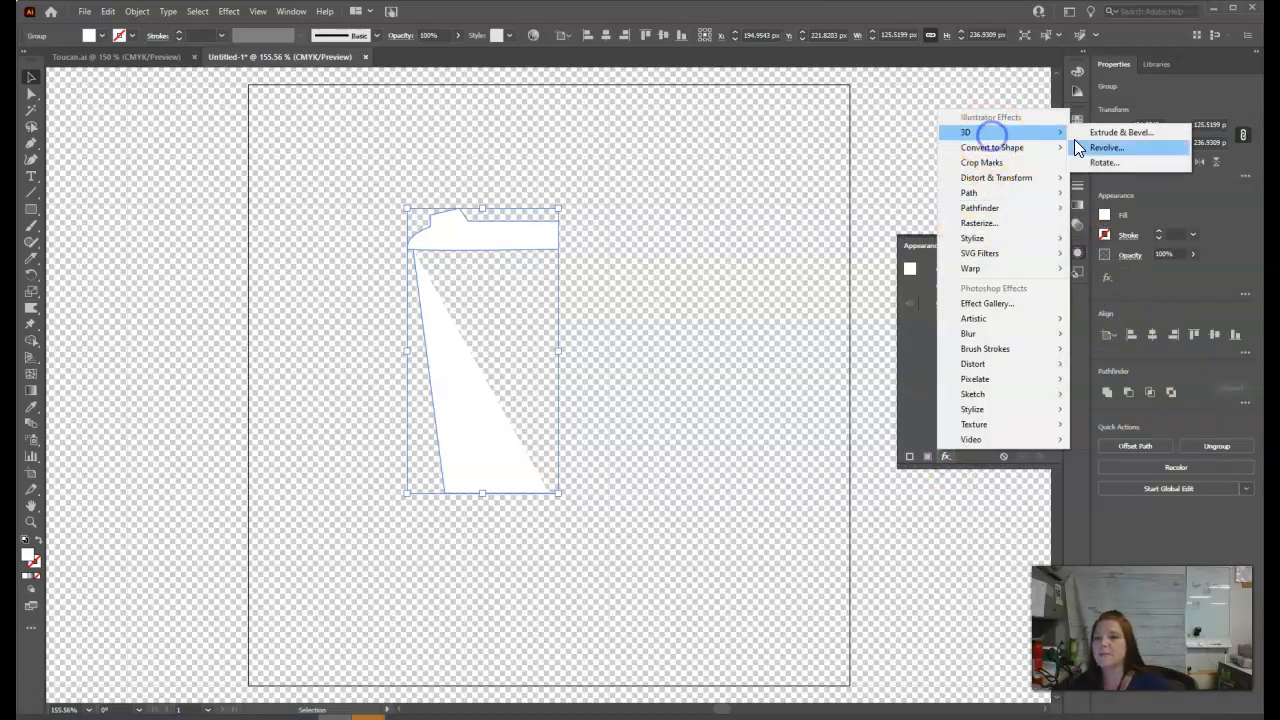
{"action": "left_click", "coordinate": [1110, 147]}
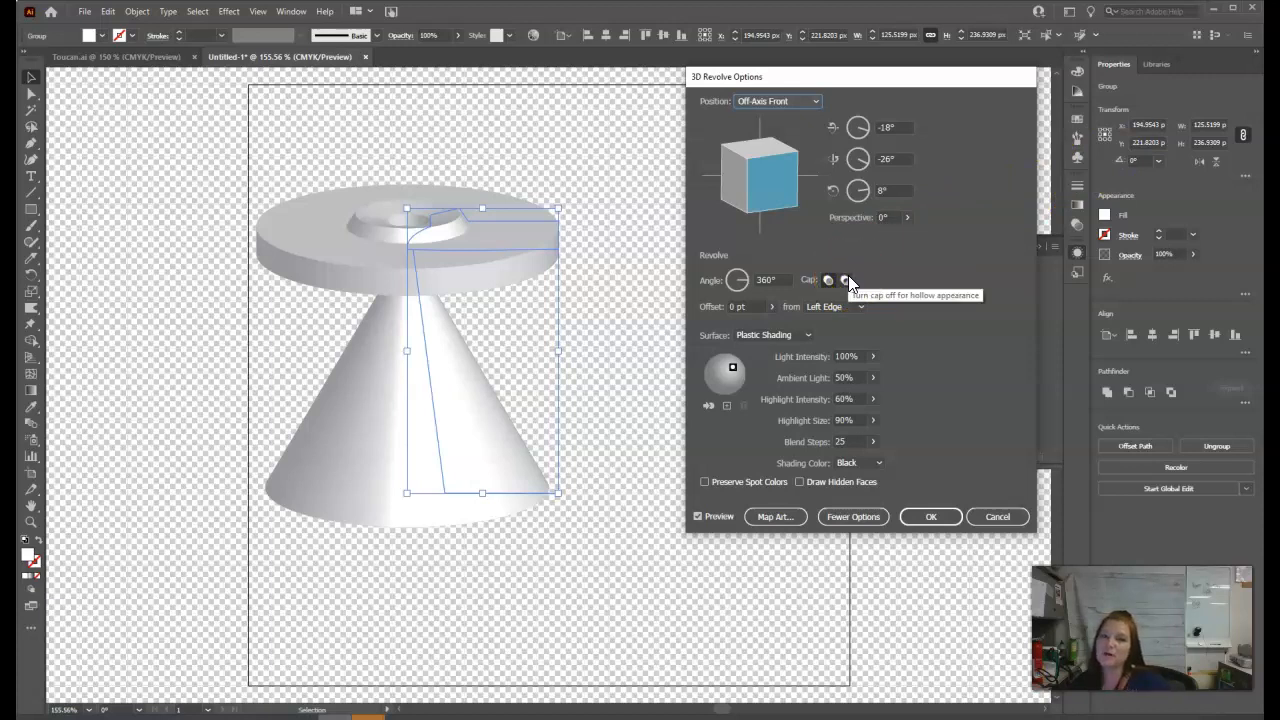
{"action": "left_click", "coordinate": [853, 306]}
{"action": "left_click", "coordinate": [840, 337]}
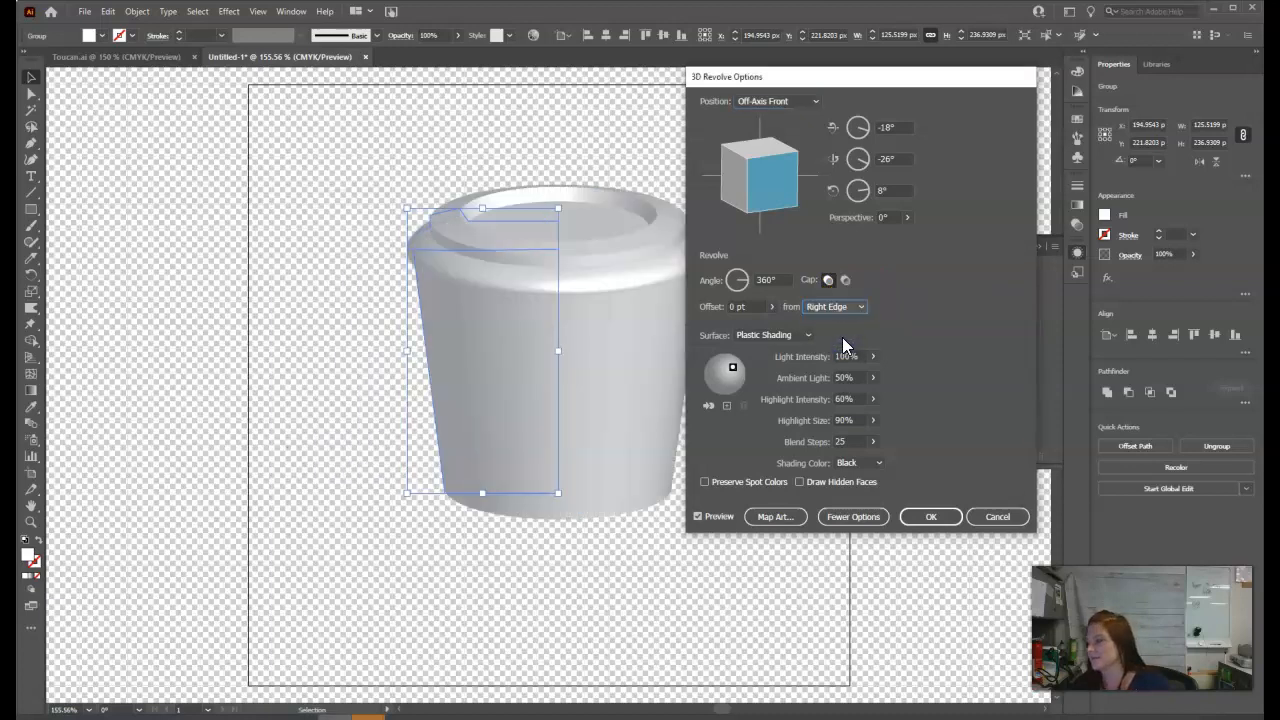
{"action": "left_click_drag", "start_coordinate": [749, 192], "coordinate": [755, 179]}
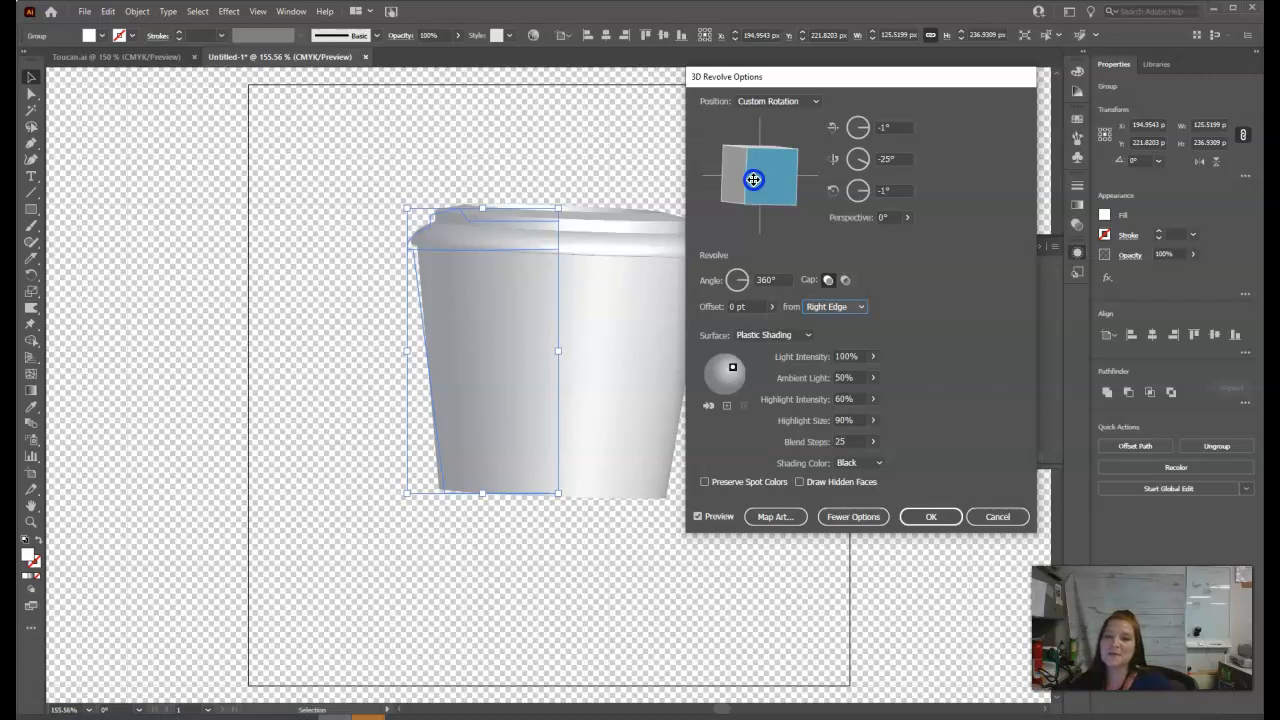
{"action": "left_click", "coordinate": [943, 517]}
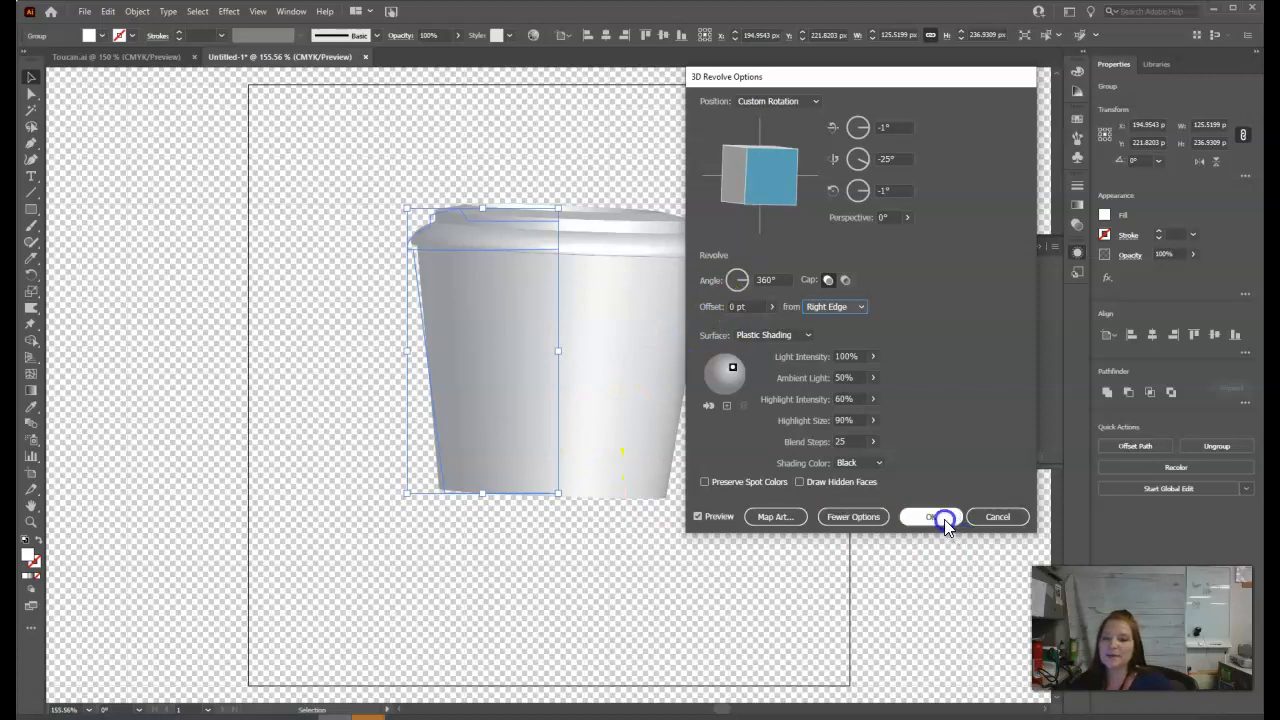
Resize the revolved cup's source group to about 110 px wide and 272 px tall for a slimmer, taller cup.
{"action": "left_click_drag", "start_coordinate": [560, 348], "coordinate": [540, 357]}
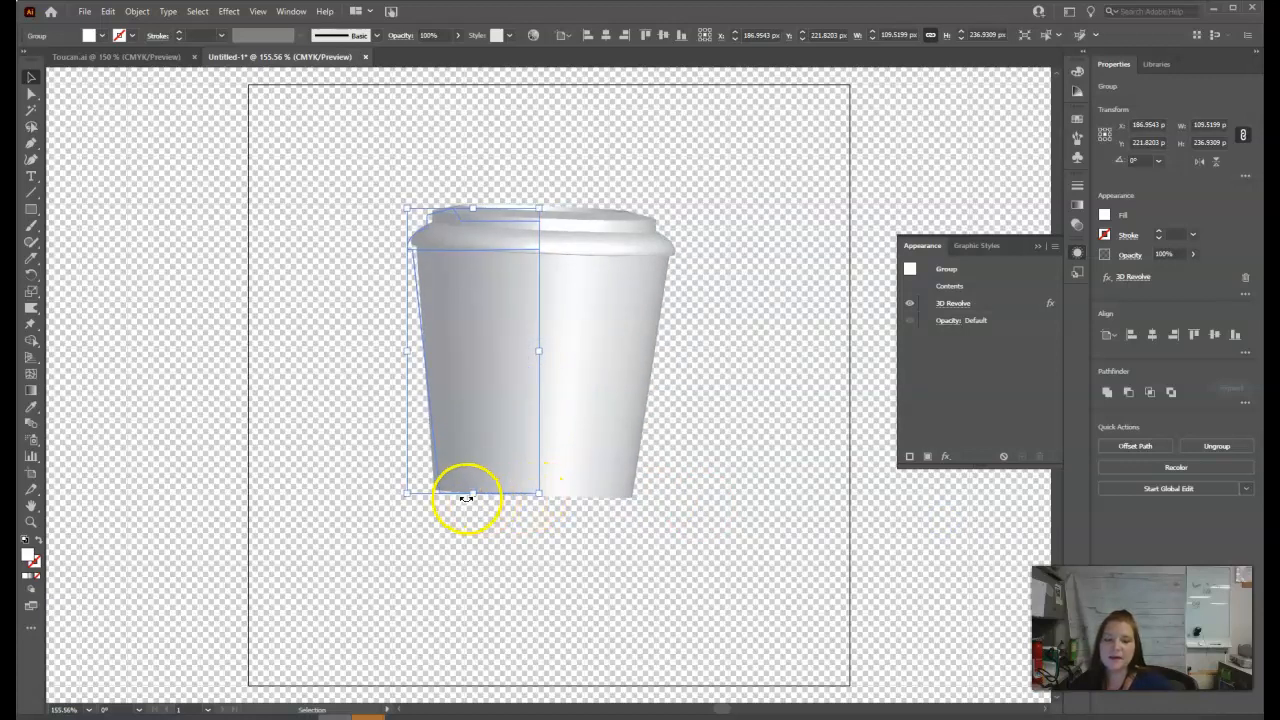
{"action": "left_click_drag", "start_coordinate": [472, 496], "coordinate": [486, 537]}
{"action": "left_click", "coordinate": [694, 464]}
{"action": "left_click", "coordinate": [603, 414]}
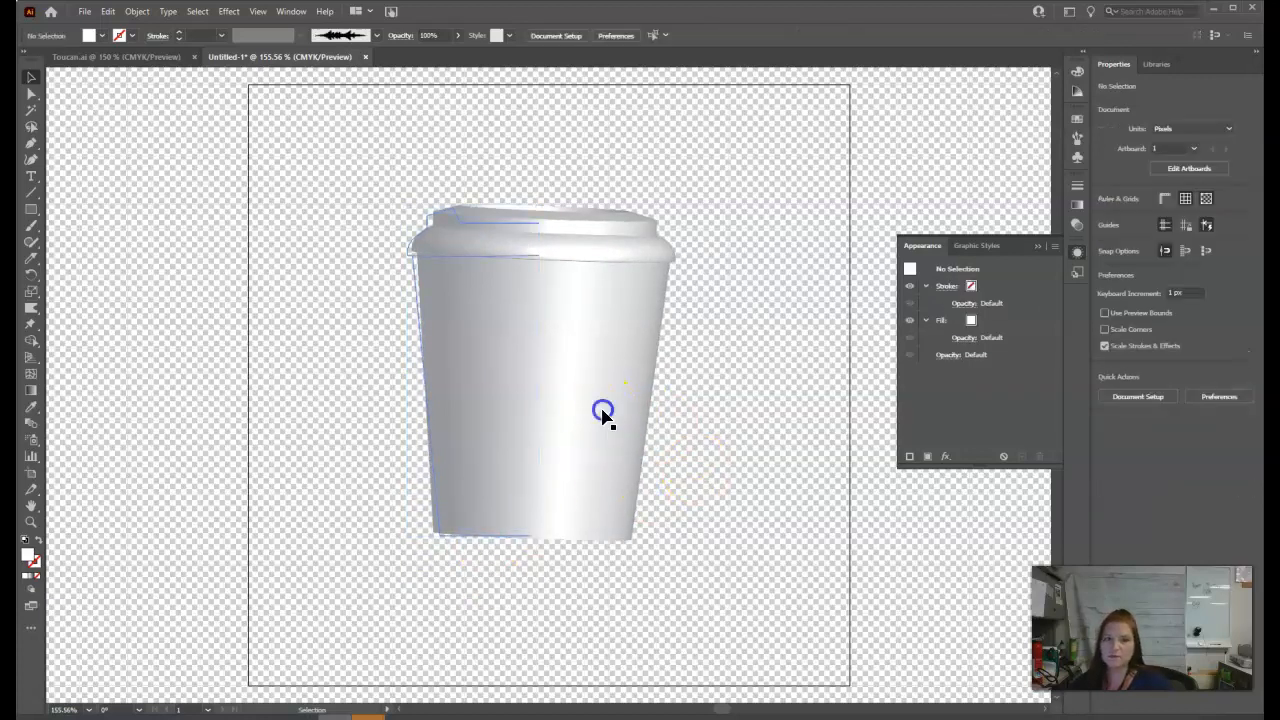
{"action": "left_click", "coordinate": [731, 455]}
Edit the cup's 3D Revolve effect and map the Logo symbol onto surface 9, the outer side of the cup body.
{"action": "left_click", "coordinate": [600, 457]}
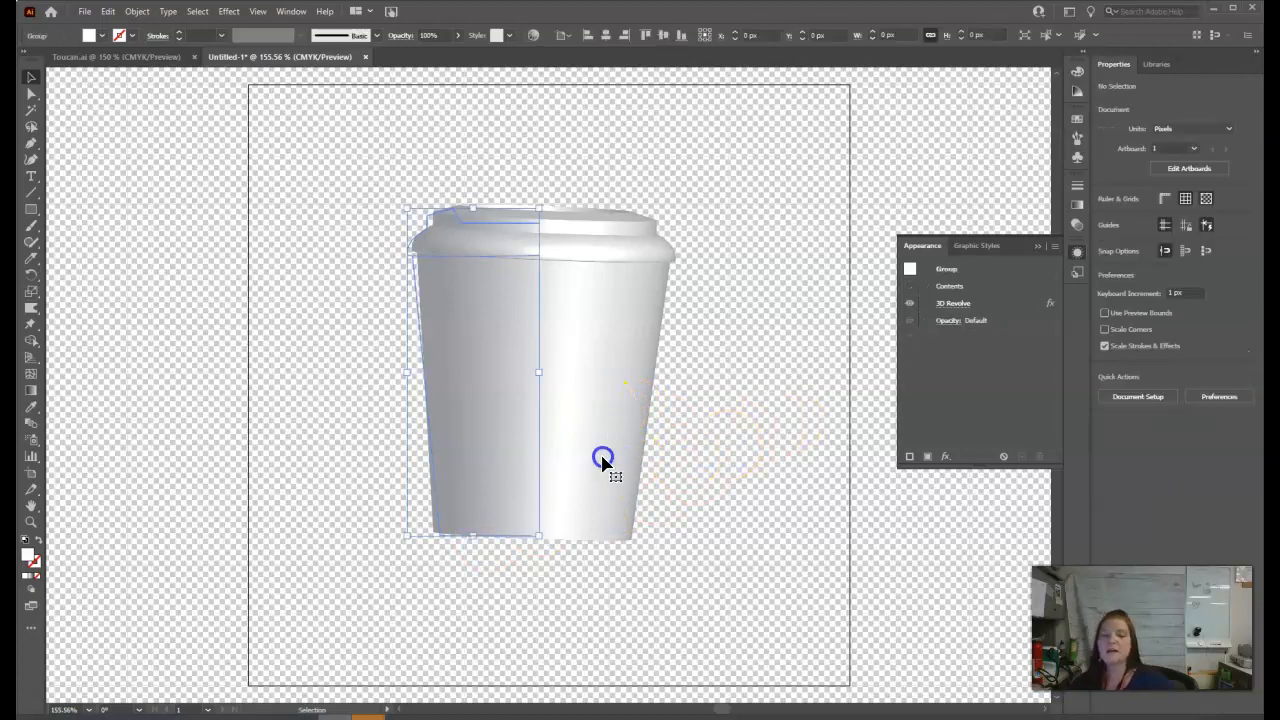
{"action": "left_click", "coordinate": [953, 303]}
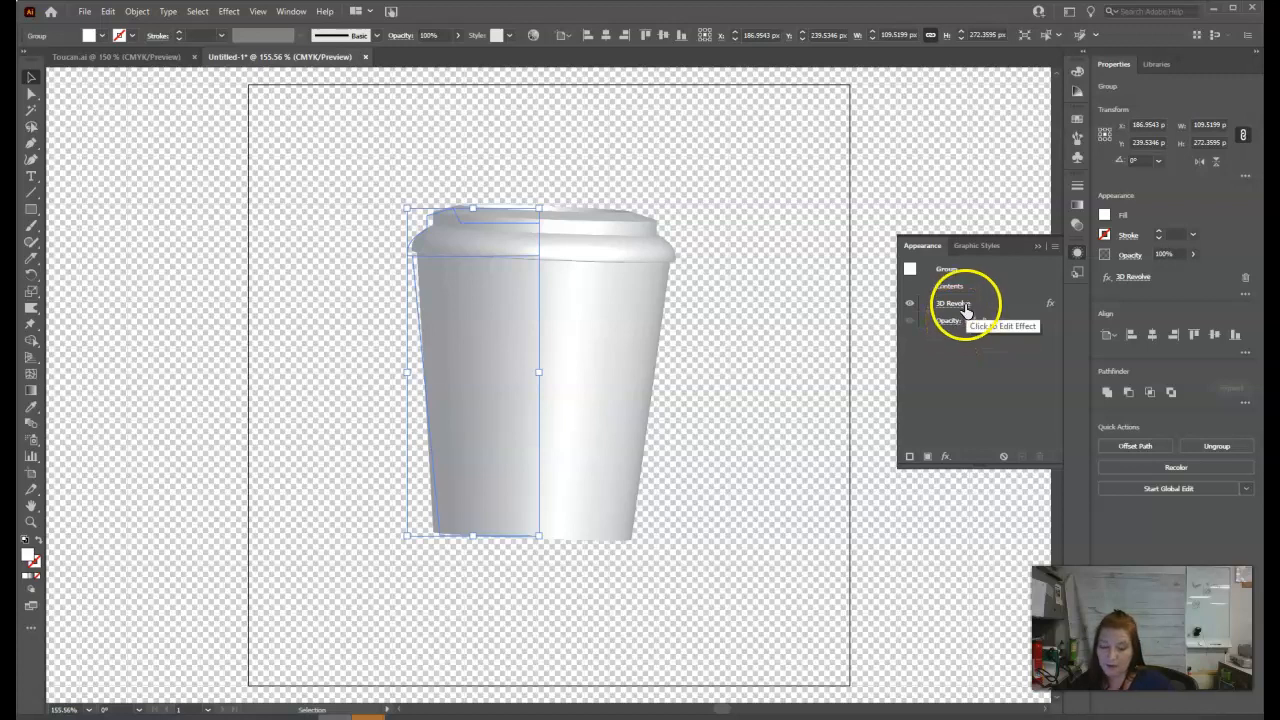
{"action": "left_click", "coordinate": [789, 515]}
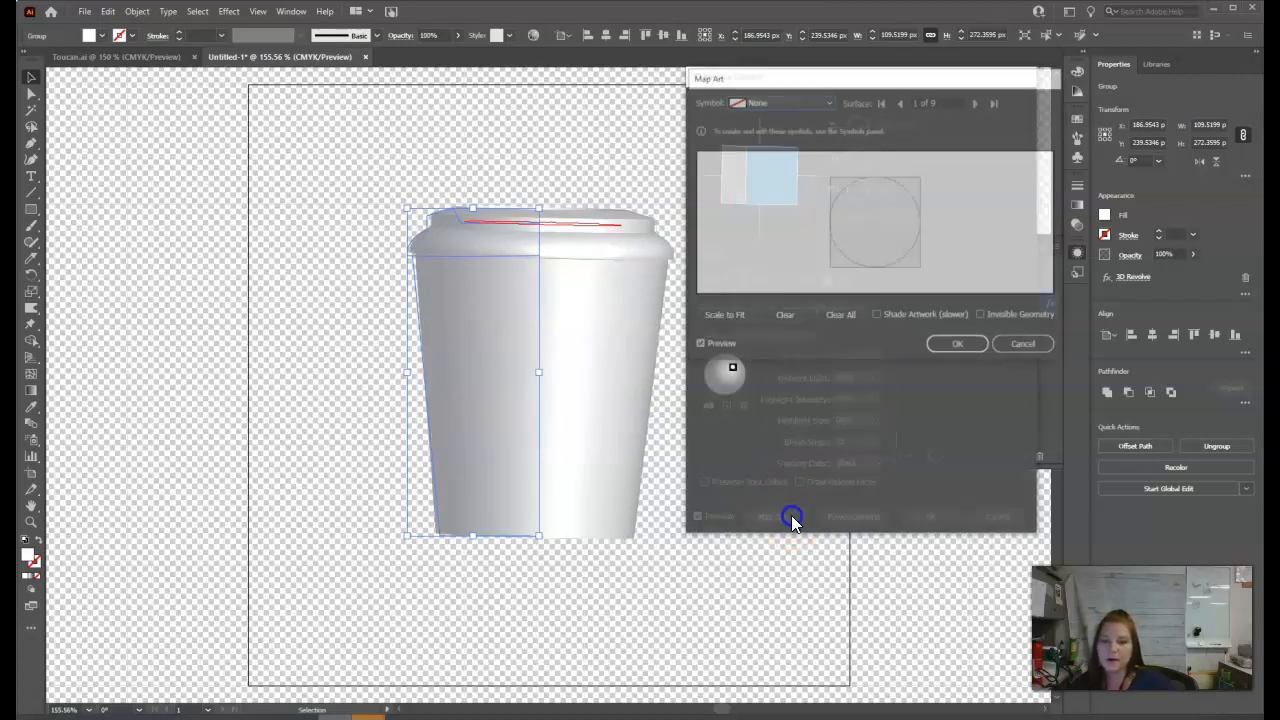
{"action": "left_click", "coordinate": [978, 102]}
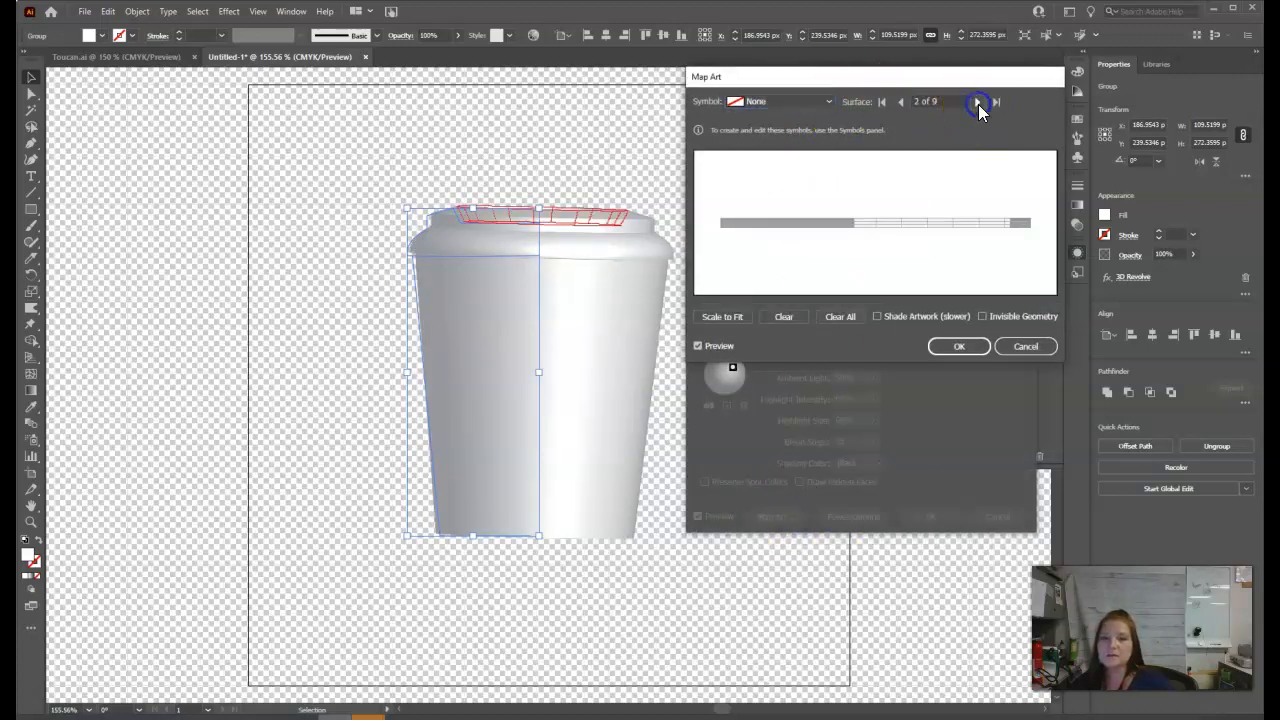
{"action": "left_click", "coordinate": [978, 102]}
{"action": "left_click", "coordinate": [978, 102]}
{"action": "left_click", "coordinate": [978, 102]}
{"action": "left_click", "coordinate": [978, 102]}
{"action": "left_click", "coordinate": [978, 102]}
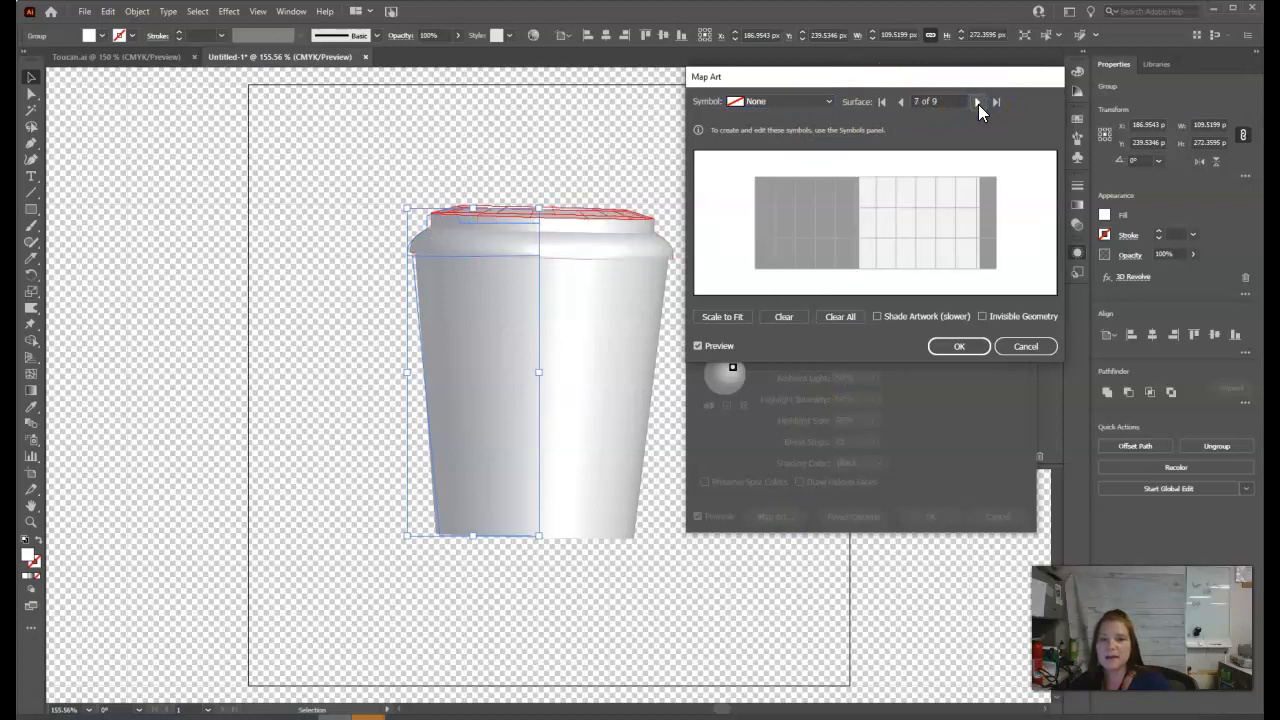
{"action": "left_click", "coordinate": [978, 102]}
{"action": "left_click", "coordinate": [978, 102]}
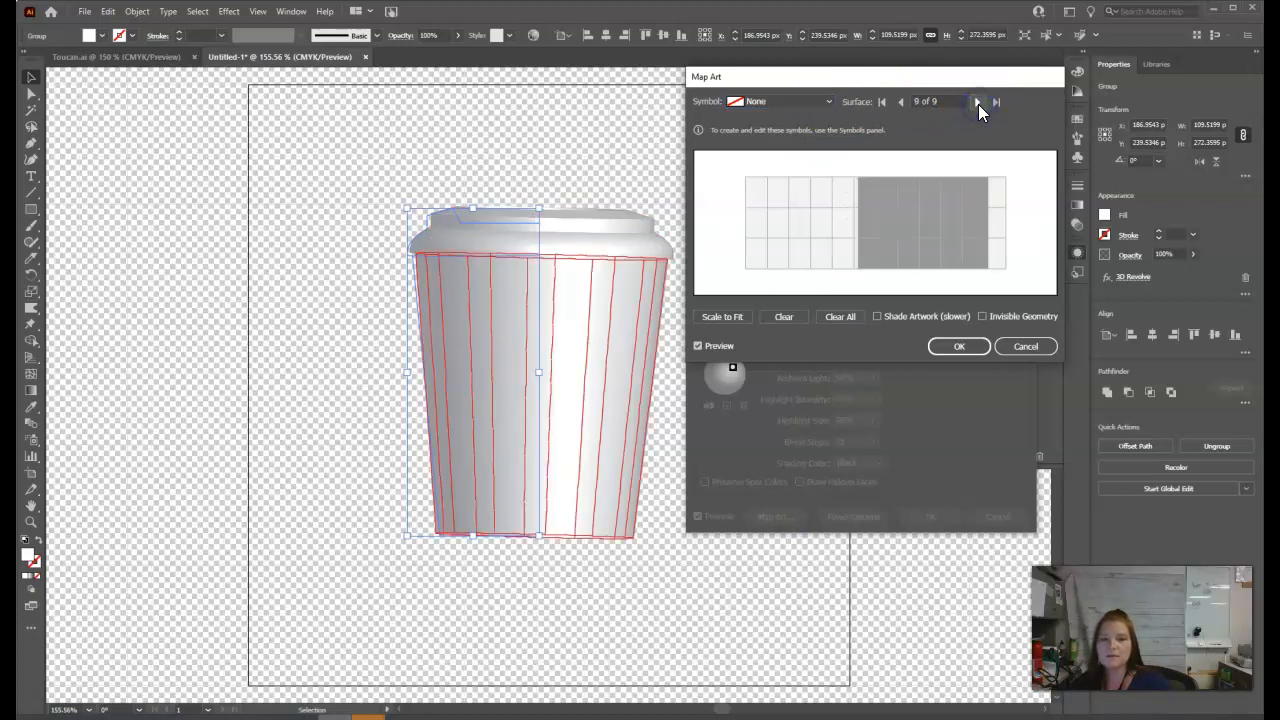
{"action": "left_click", "coordinate": [827, 101]}
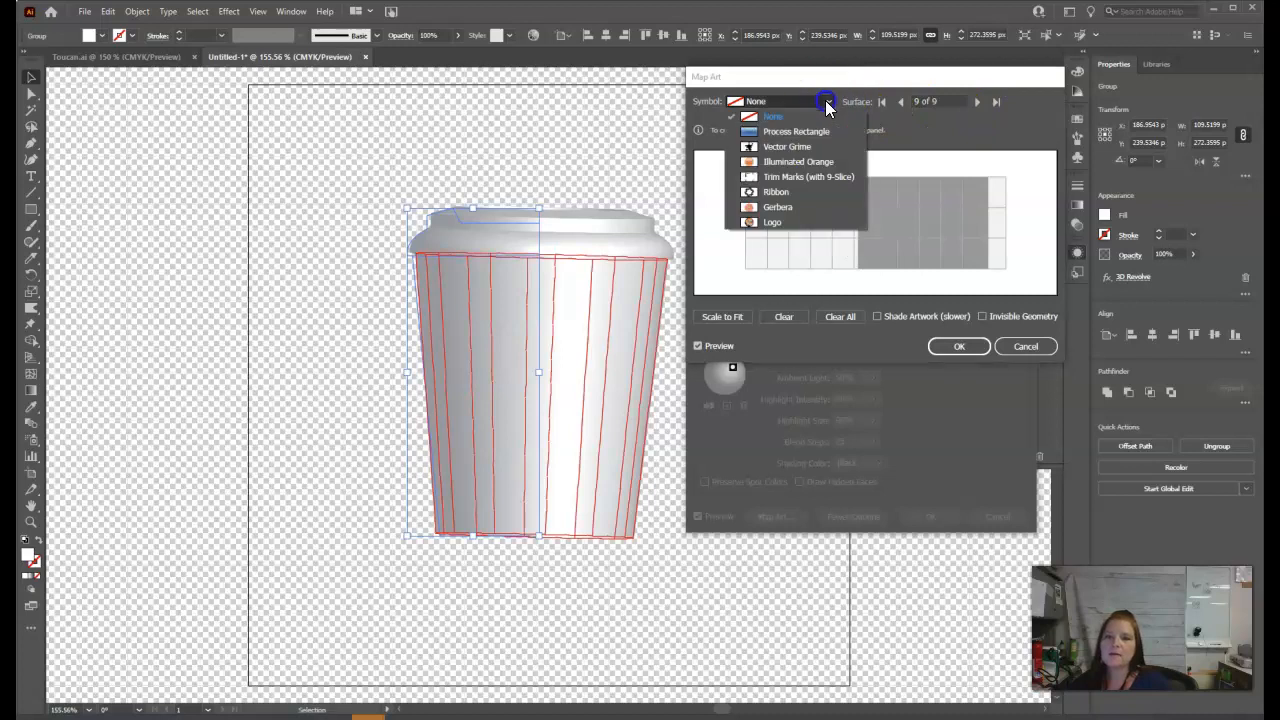
{"action": "left_click", "coordinate": [771, 221]}
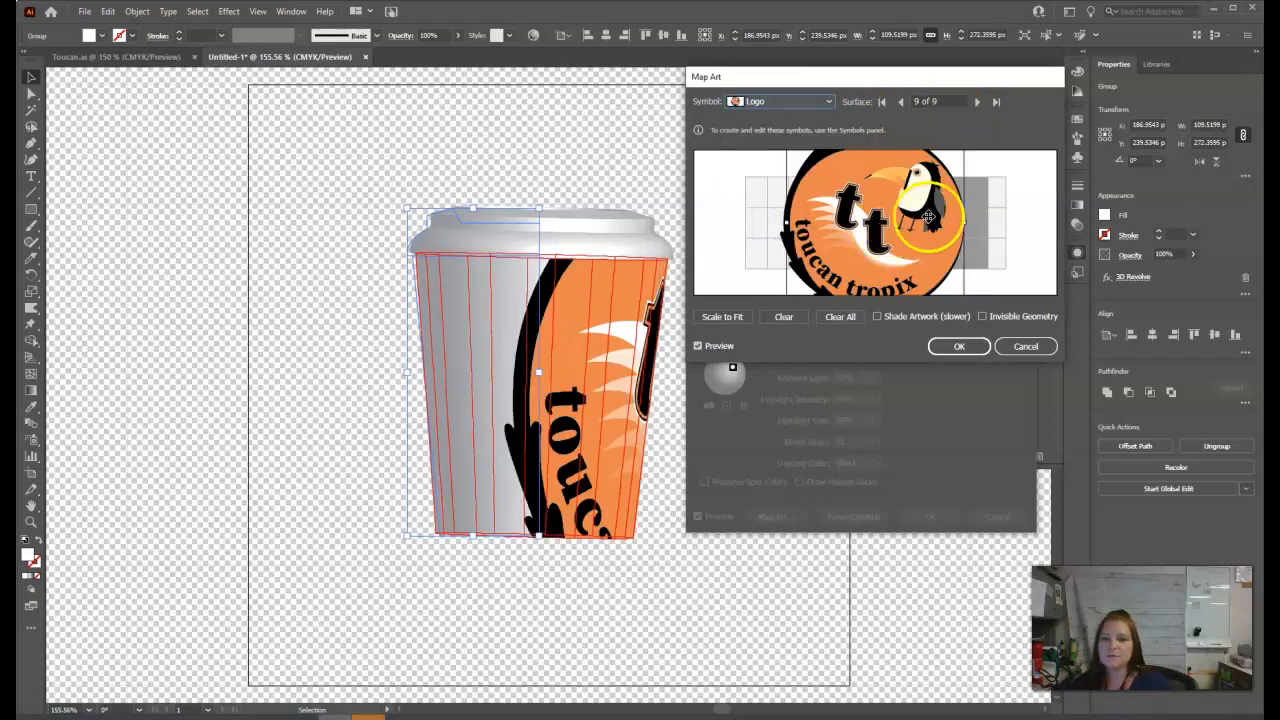
Scale the mapped logo down to a small round badge centred on the visible front of the cup, and accept the mapping.
{"action": "left_click", "coordinate": [723, 318]}
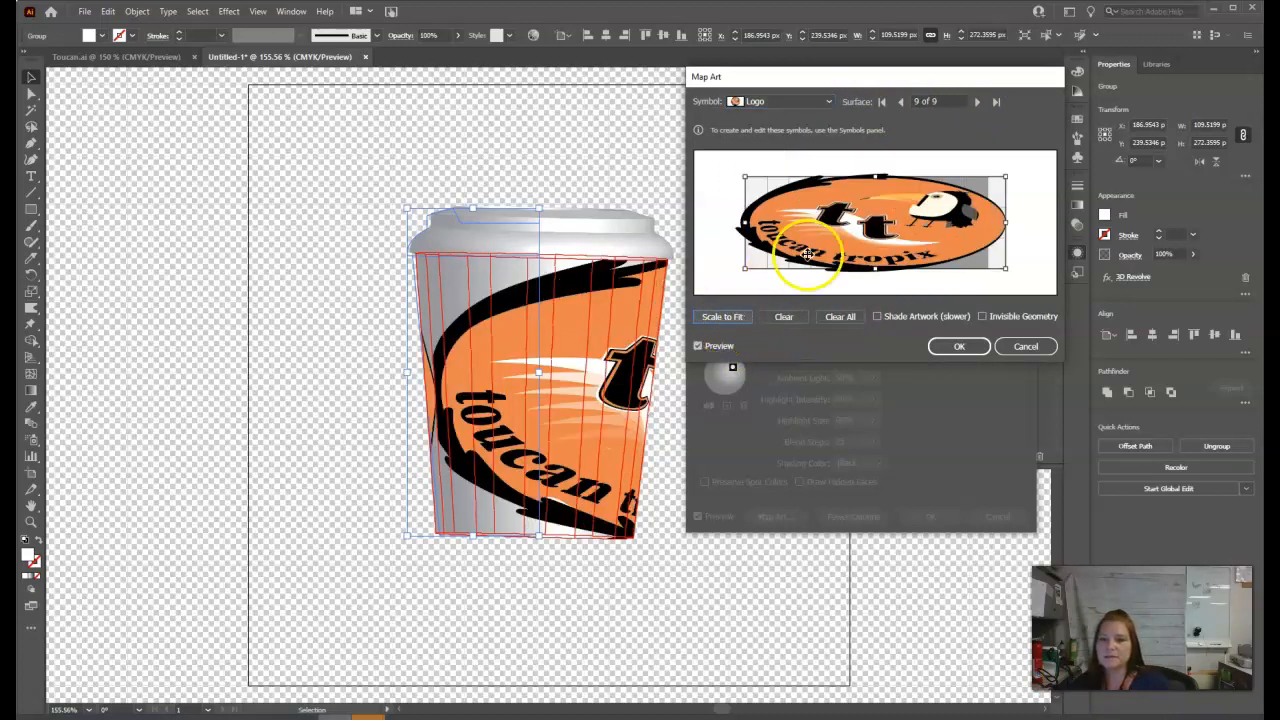
{"action": "left_click_drag", "start_coordinate": [745, 227], "coordinate": [830, 231]}
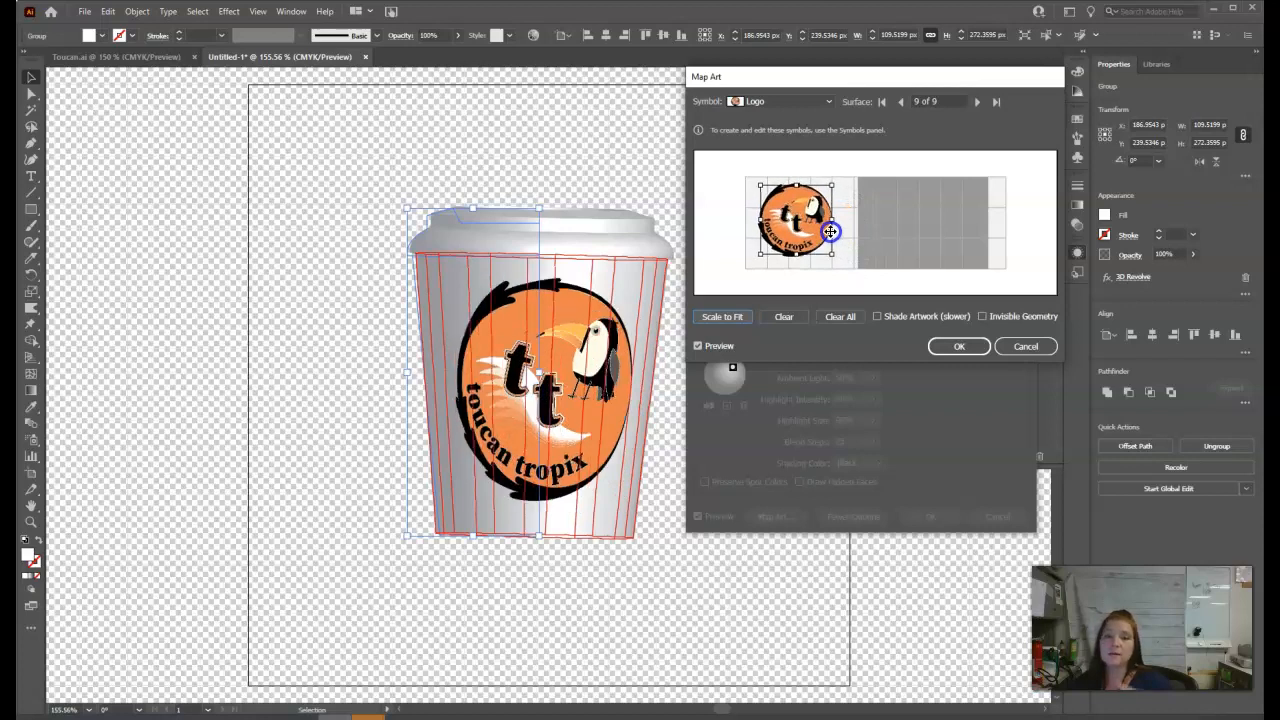
{"action": "left_click_drag", "start_coordinate": [798, 189], "coordinate": [803, 221]}
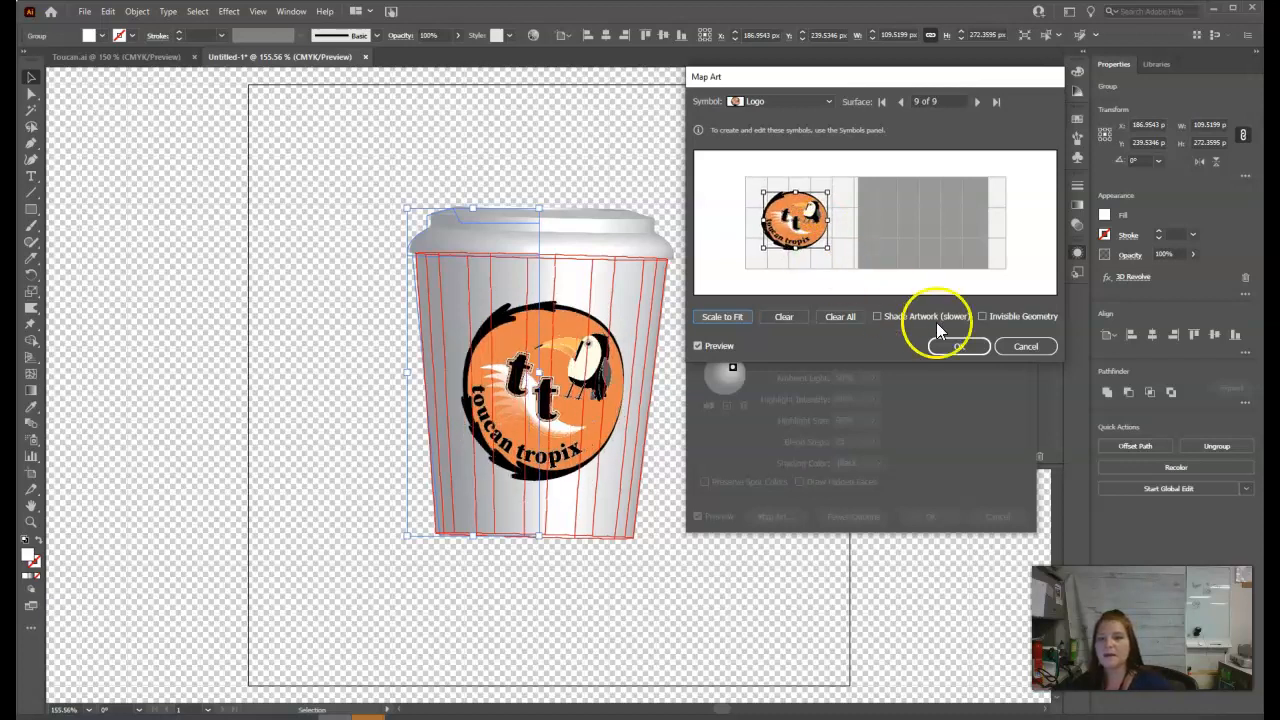
{"action": "left_click", "coordinate": [965, 346]}
Turn the revolved cup to -1°, -18° and -2°, apply the effect and deselect the cup.
{"action": "mouse_move", "coordinate": [780, 200]}
{"action": "left_mouse_down"}
{"action": "mouse_move", "coordinate": [766, 189]}
{"action": "mouse_move", "coordinate": [777, 197]}
{"action": "mouse_move", "coordinate": [785, 157]}
{"action": "mouse_move", "coordinate": [774, 180]}
{"action": "mouse_move", "coordinate": [762, 176]}
{"action": "mouse_move", "coordinate": [776, 177]}
{"action": "left_mouse_up"}
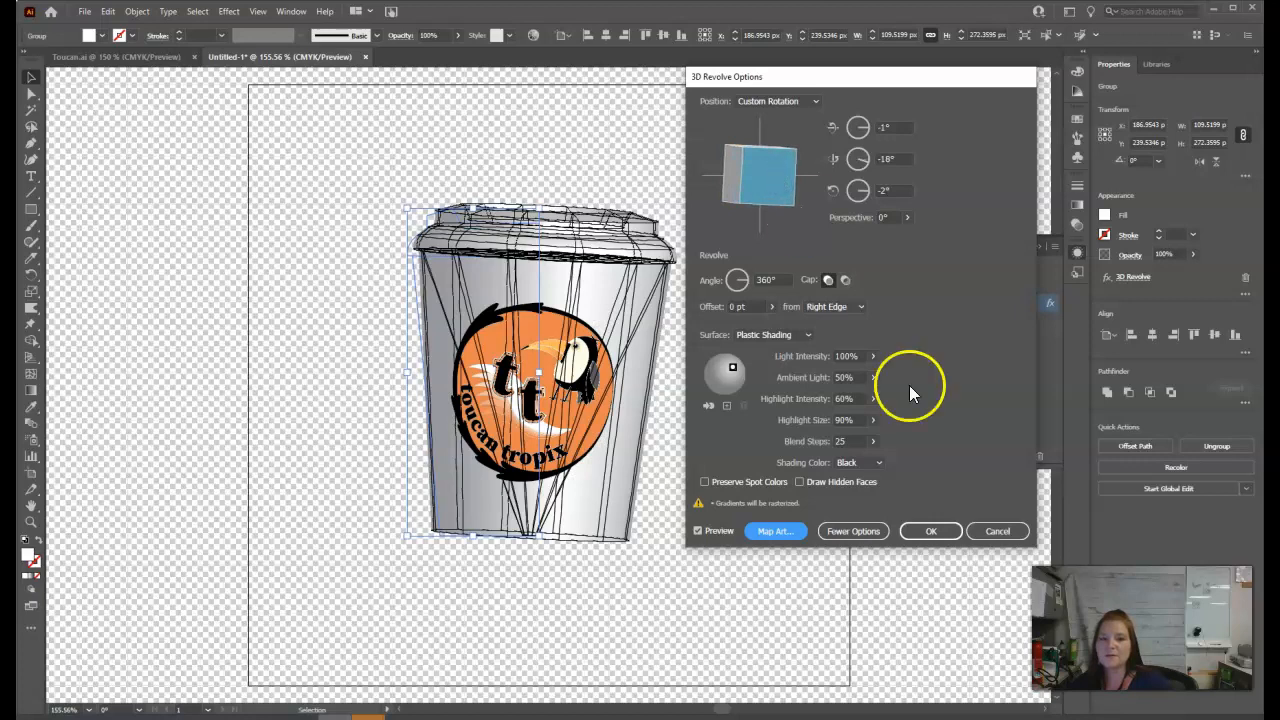
{"action": "left_click", "coordinate": [932, 531]}
{"action": "left_click", "coordinate": [757, 492]}
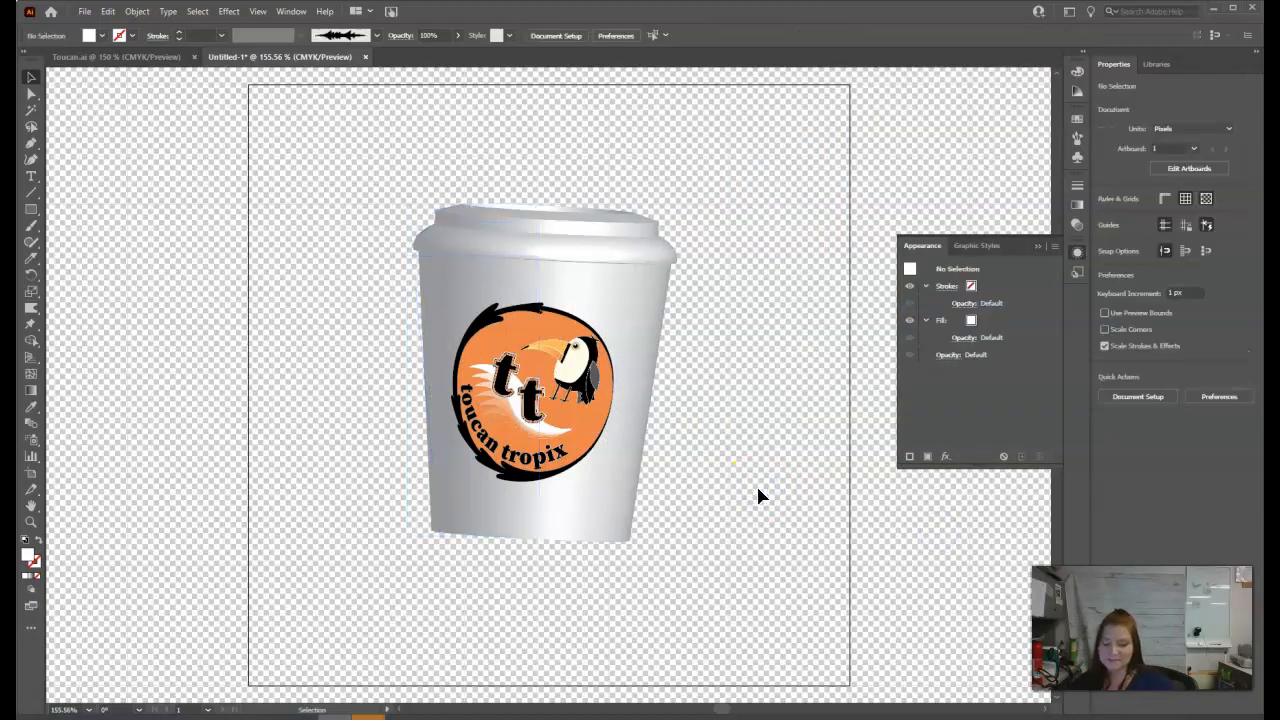
Examine the export settings for the selected cup, including asset name, scale and PNG file format, without exporting it.
{"action": "left_click", "coordinate": [575, 509]}
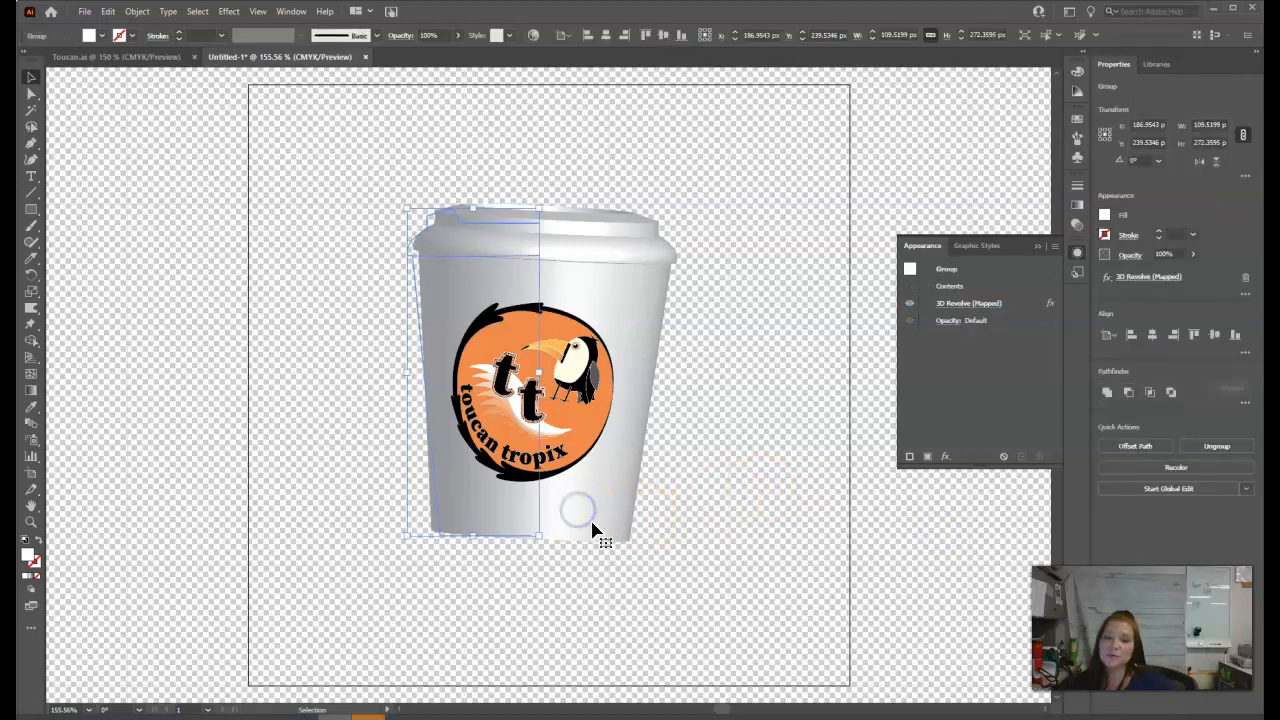
{"action": "right_click", "coordinate": [604, 499]}
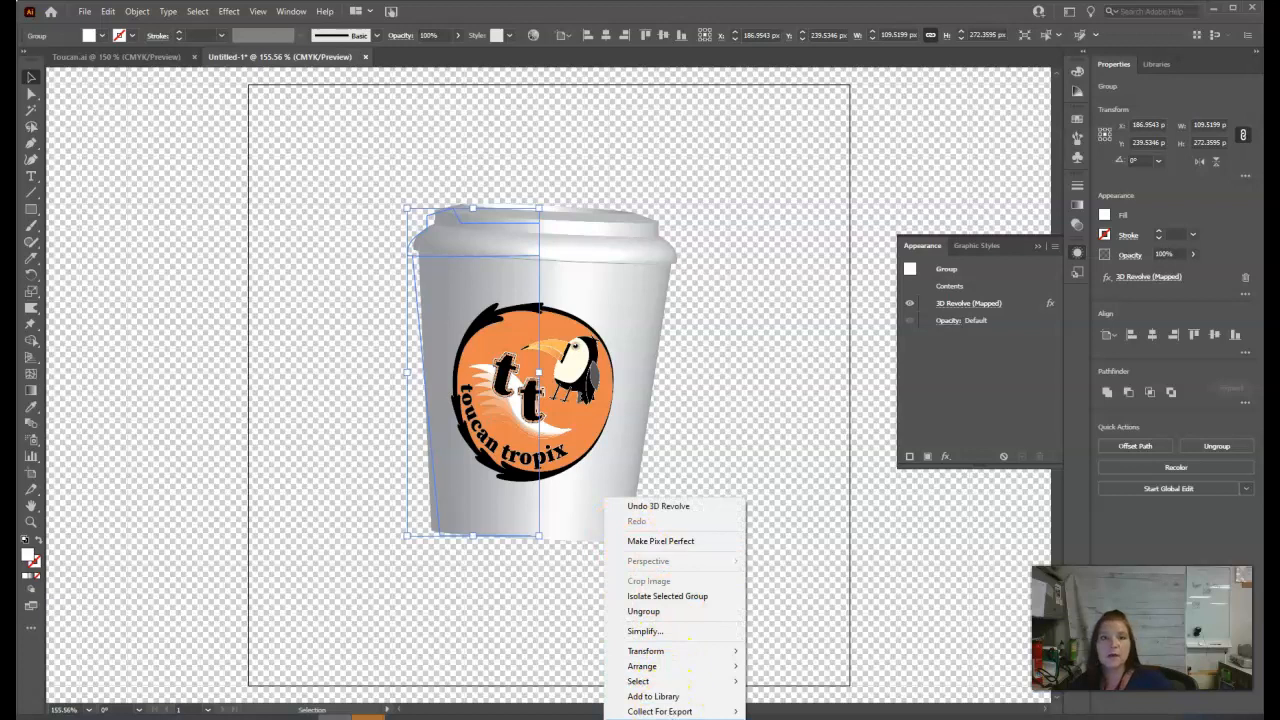
{"action": "left_click", "coordinate": [688, 719]}
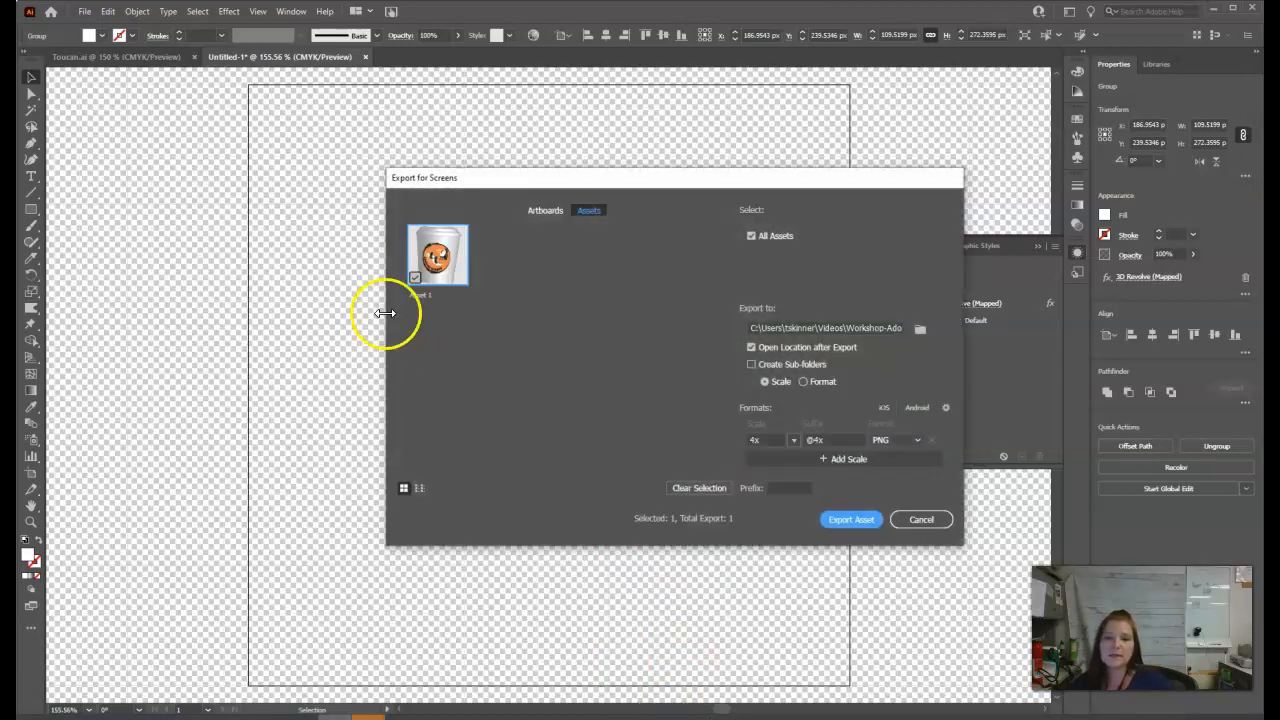
{"action": "double_click", "coordinate": [406, 296]}
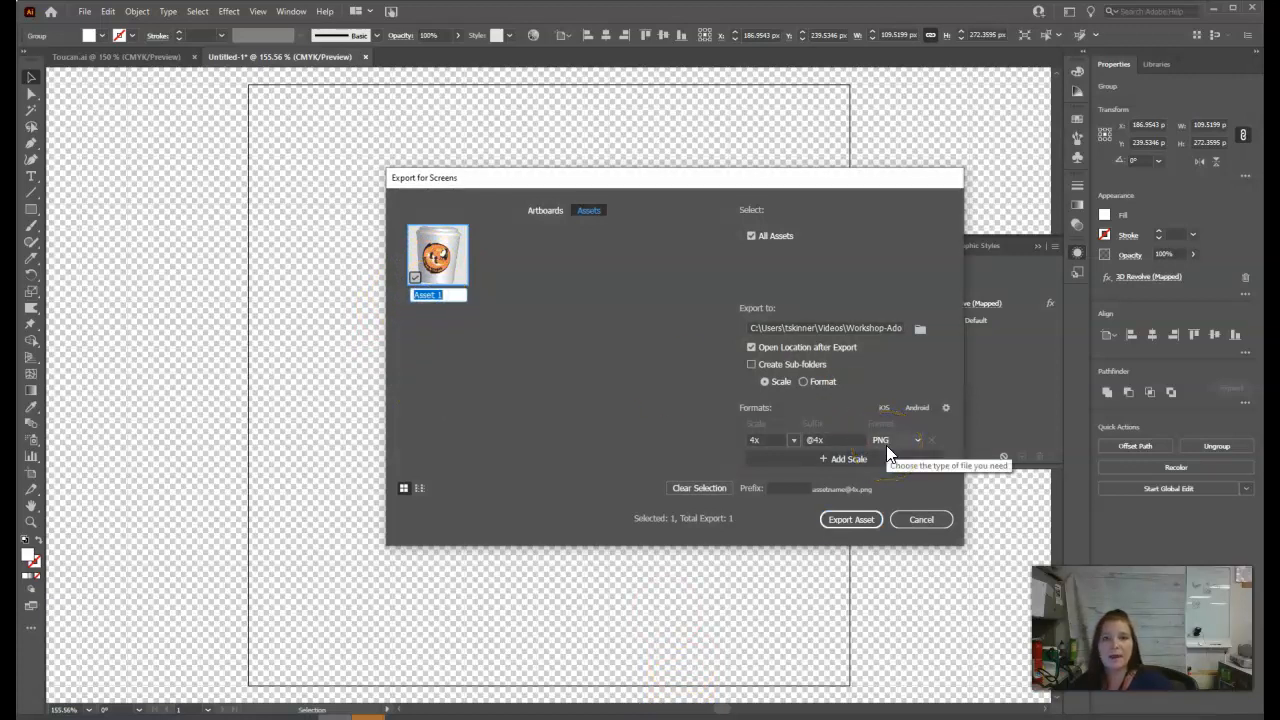
{"action": "left_click", "coordinate": [679, 392]}
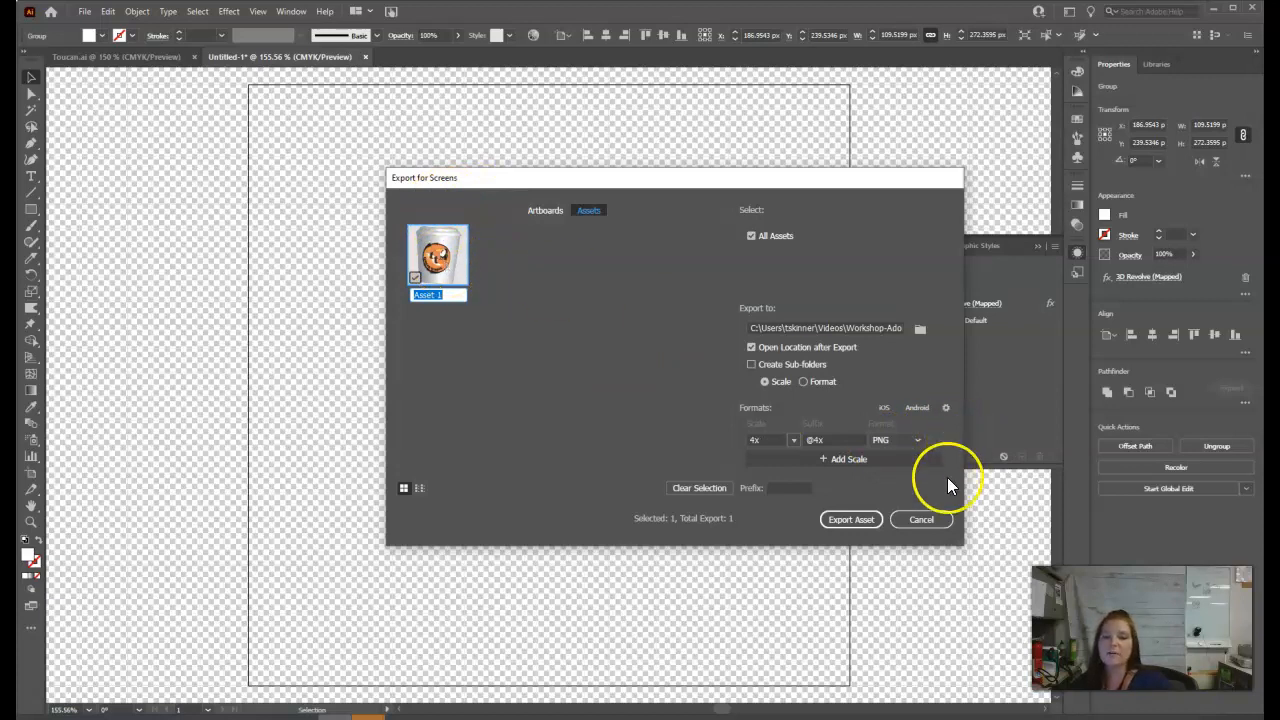
{"action": "left_click", "coordinate": [925, 522]}
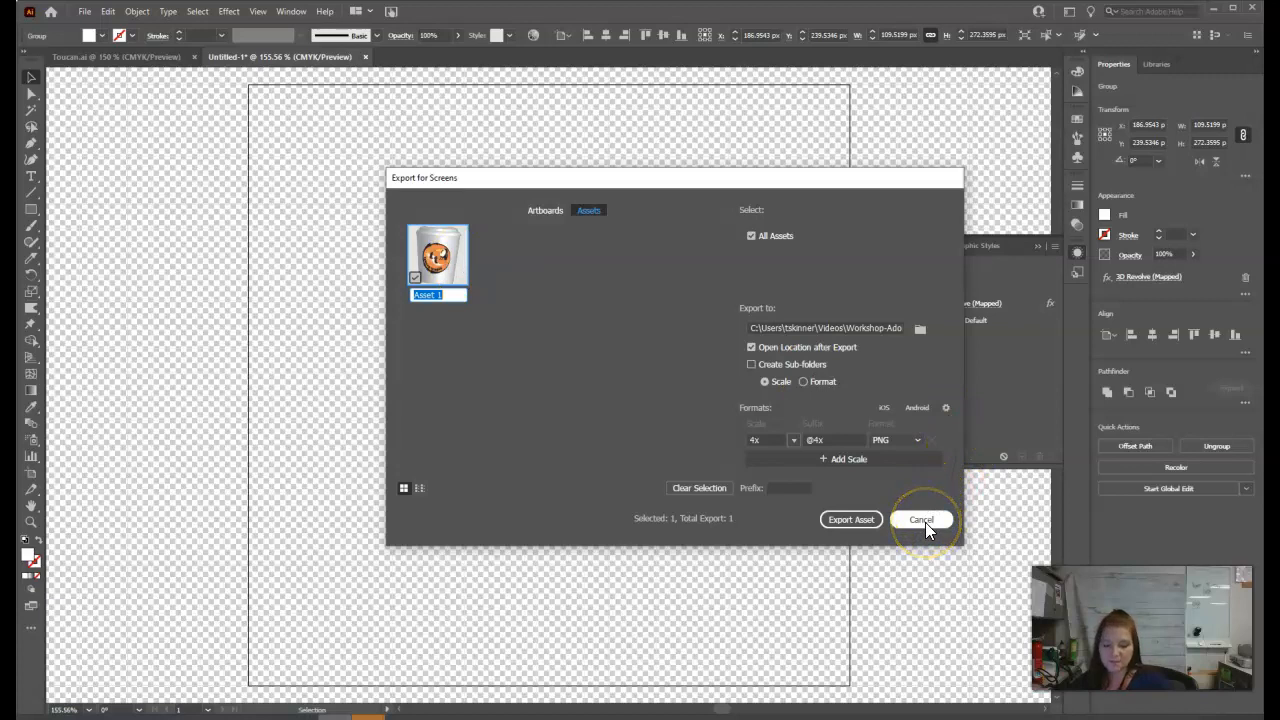
{"action": "left_click", "coordinate": [925, 522]}
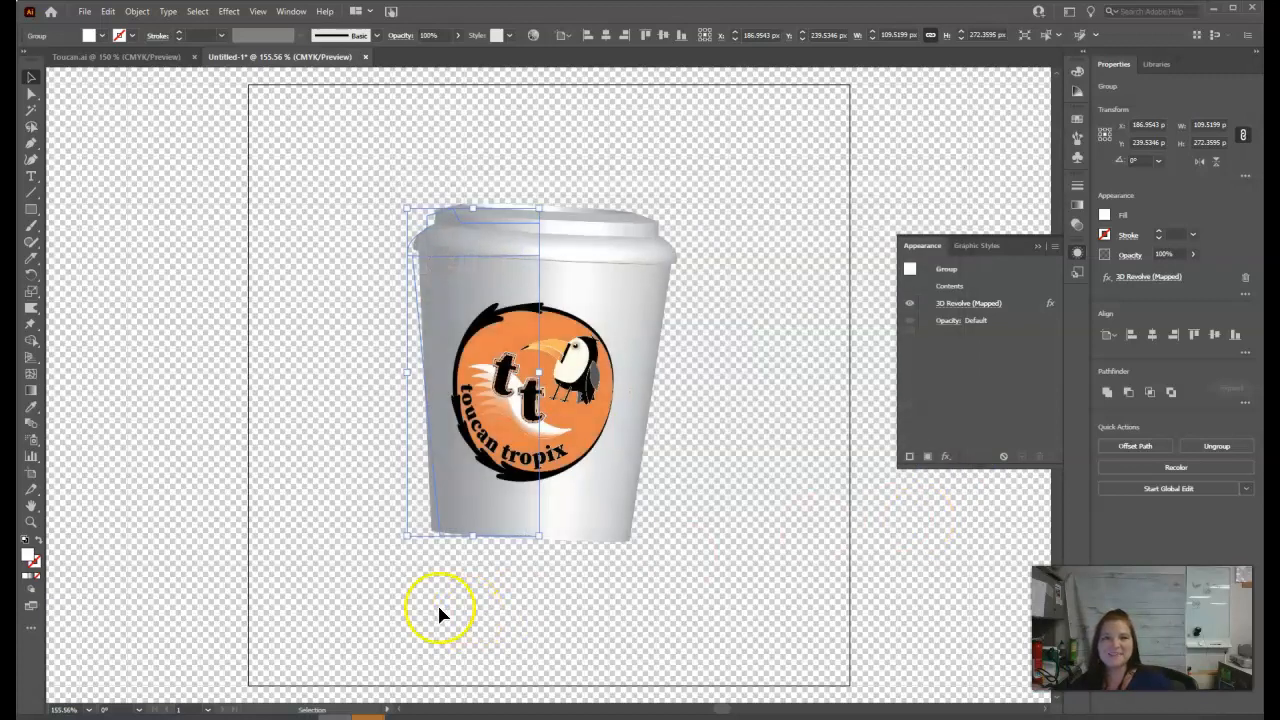